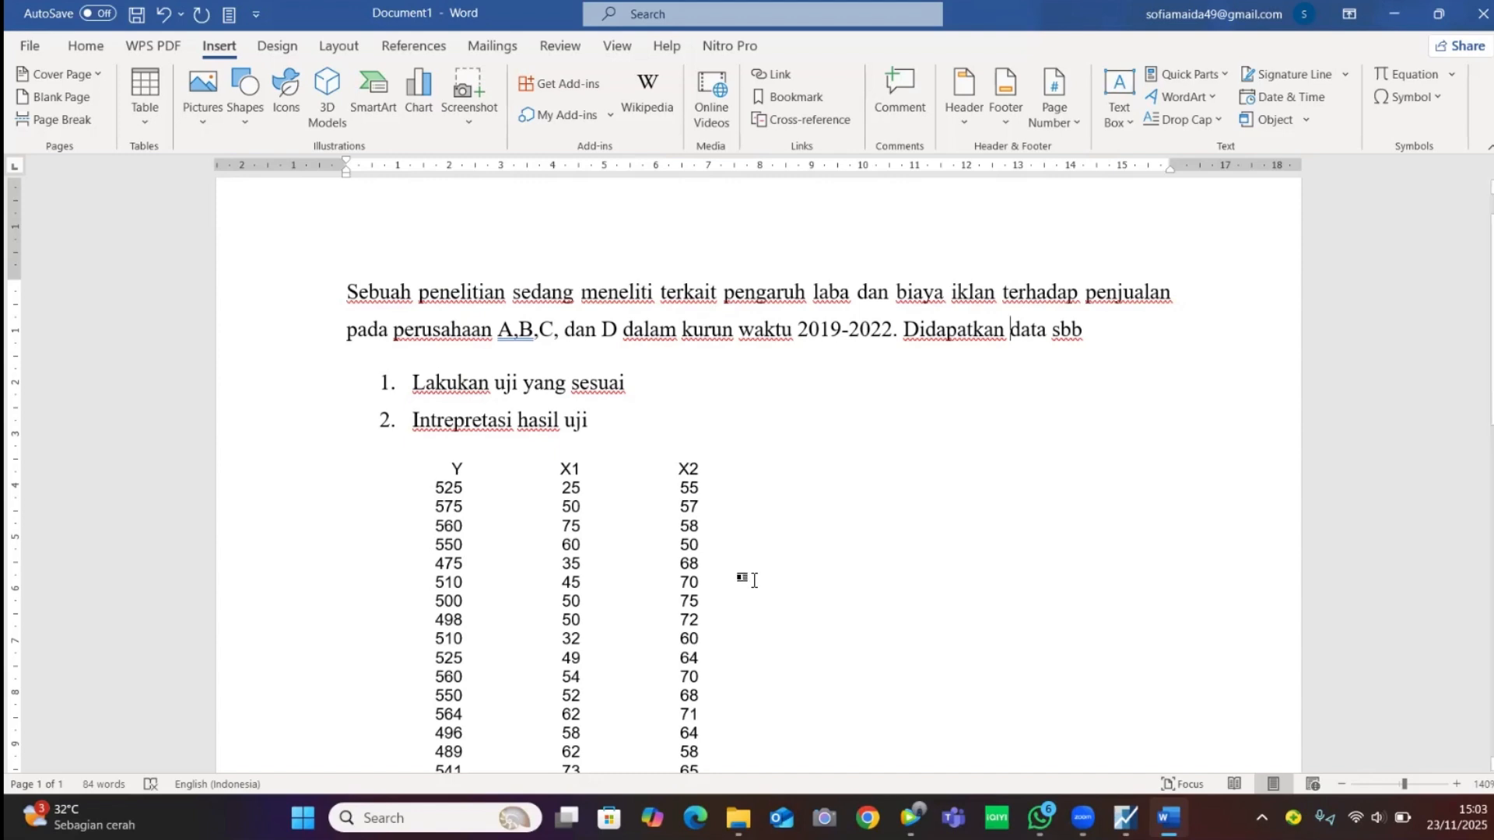
# Switch to EViews, delete the open untitled group and close the untitled workfile without saving it
pyautogui.scroll(-1, 756, 572)
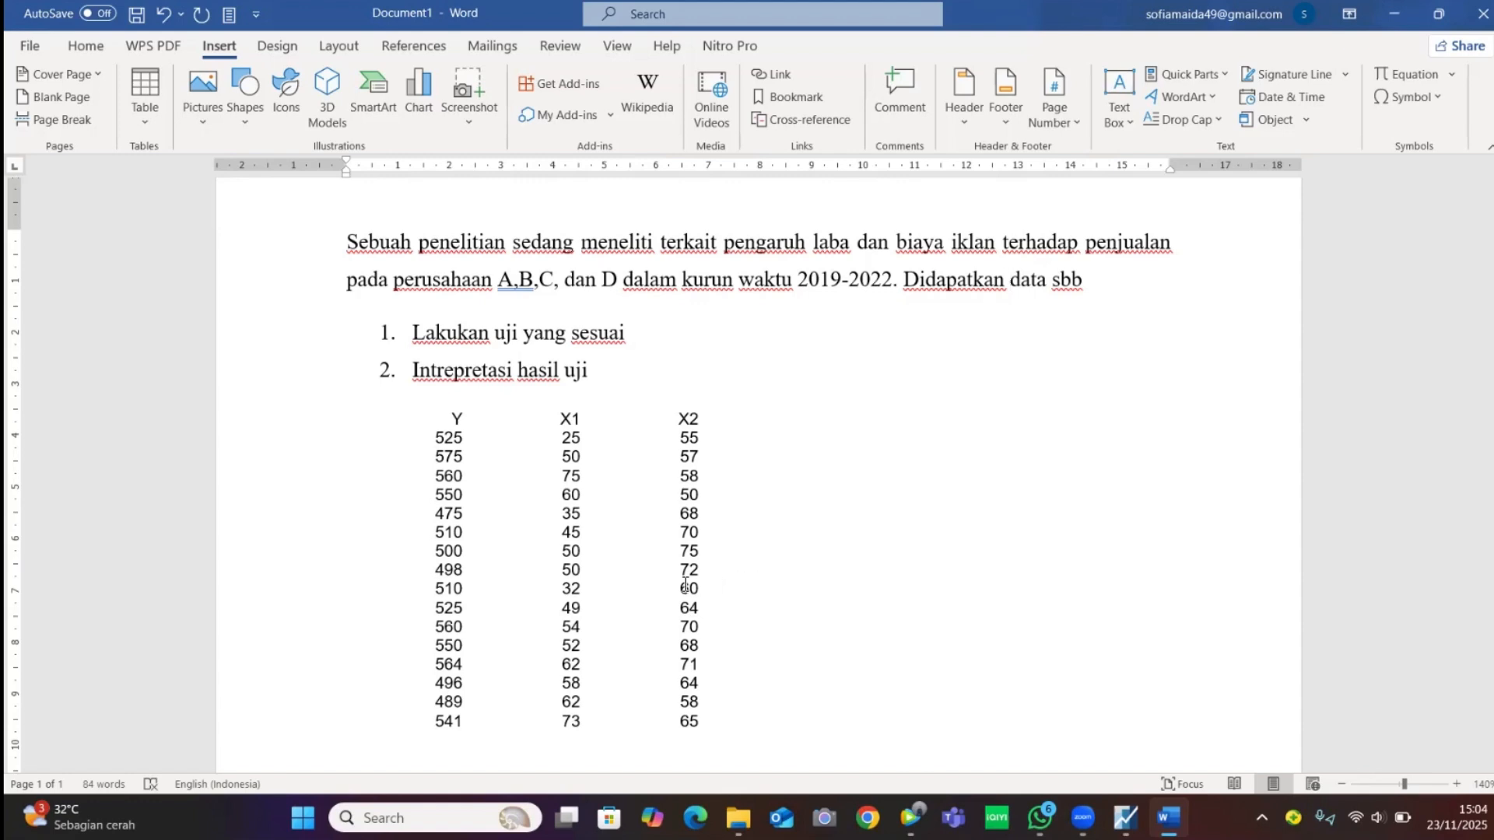
pyautogui.scroll(-1, 498, 518)
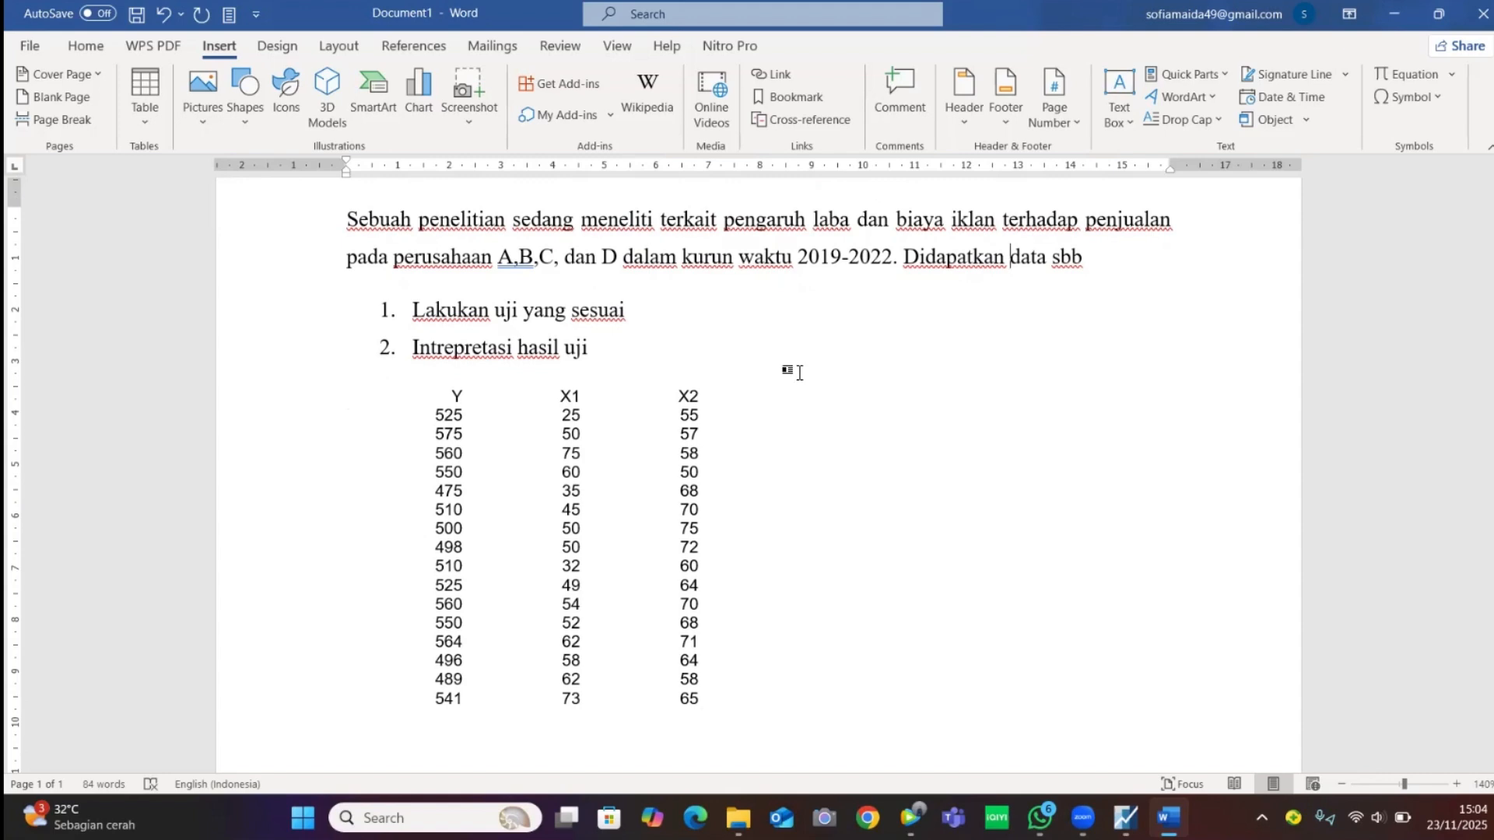
pyautogui.moveTo(1125, 818)
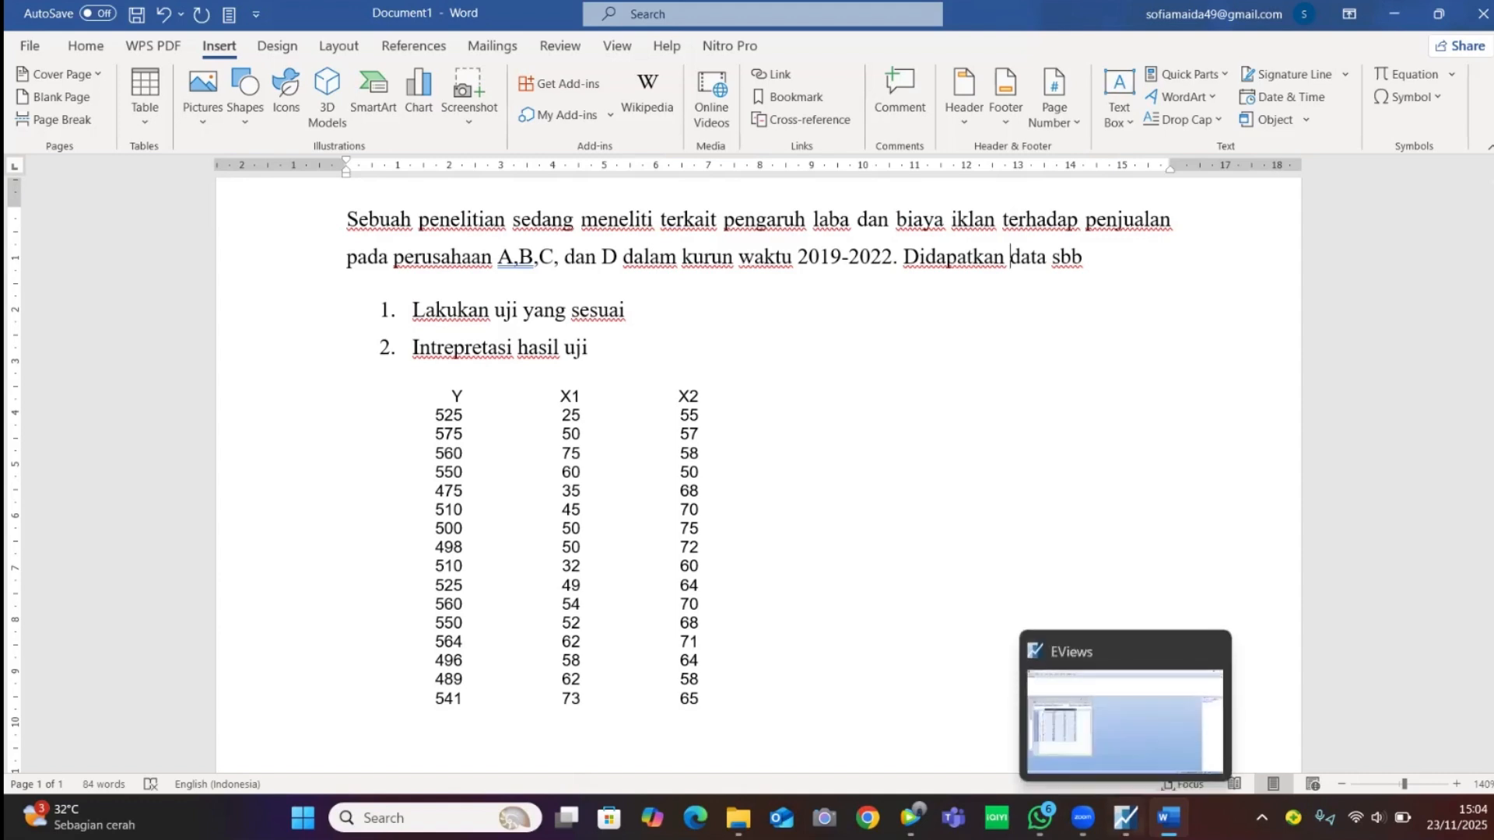
pyautogui.click(1122, 738)
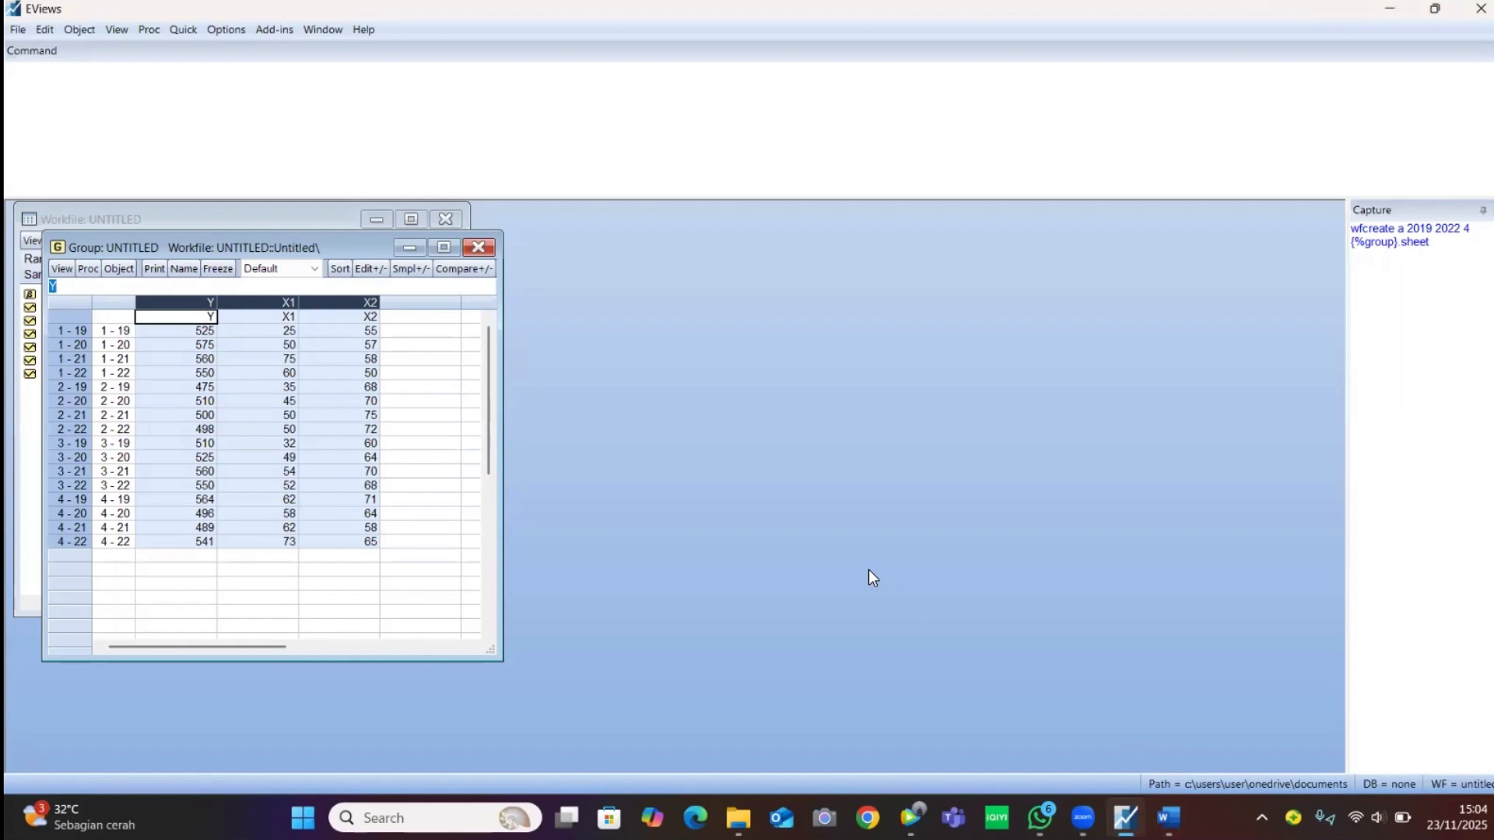
pyautogui.click(477, 248)
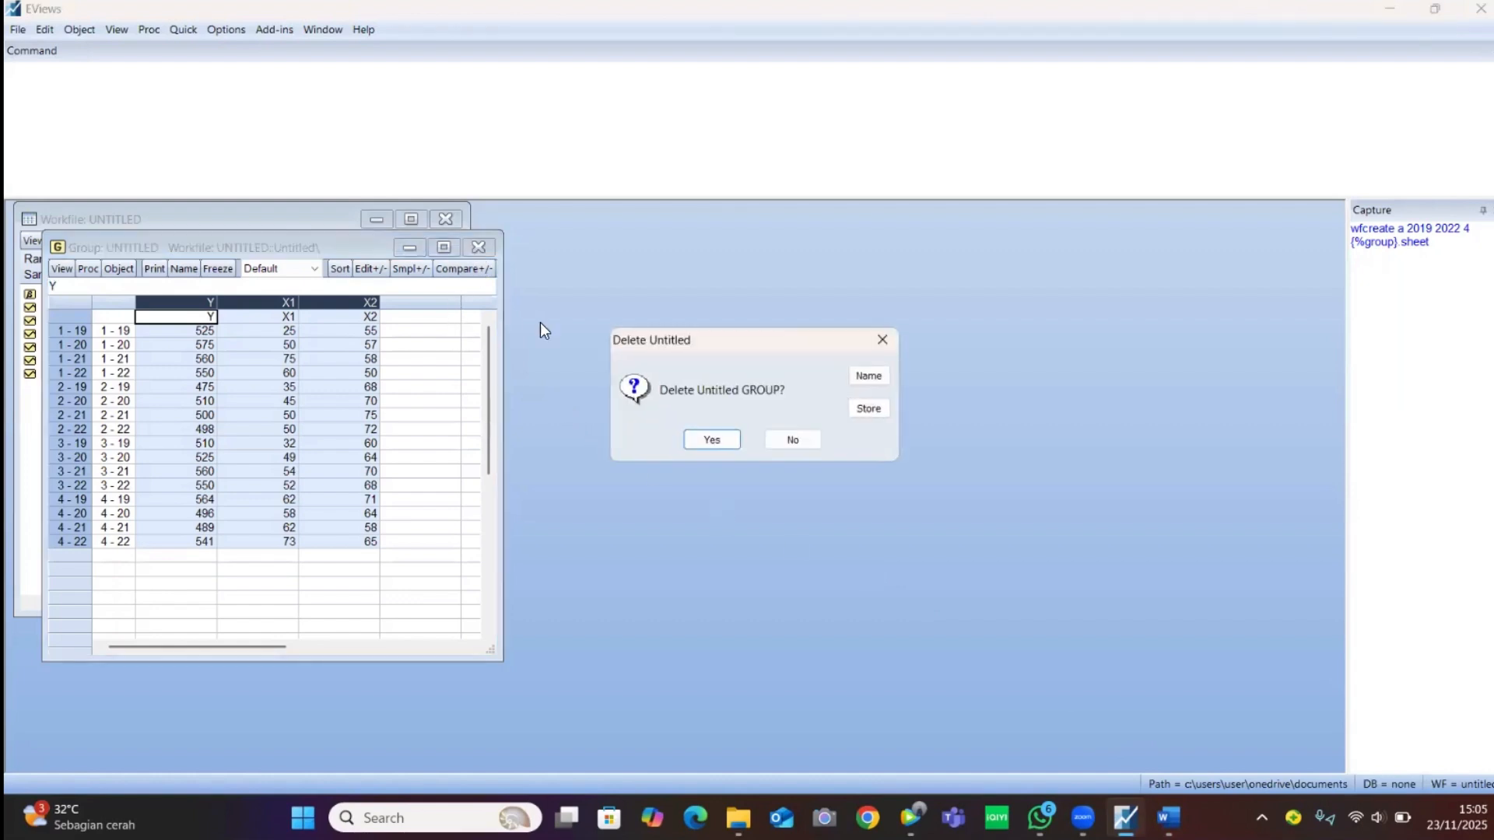
pyautogui.click(716, 439)
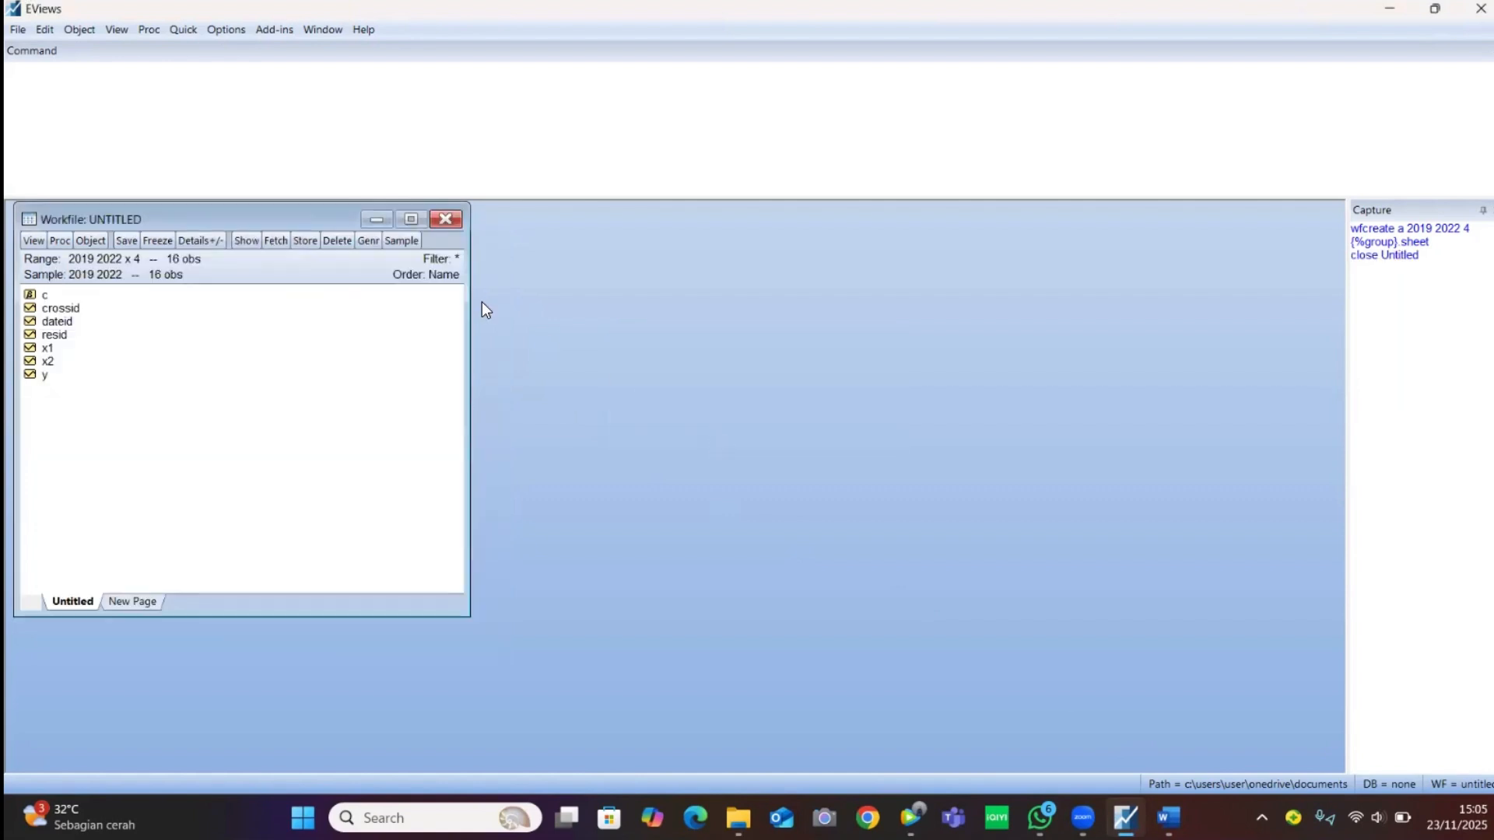
pyautogui.click(446, 221)
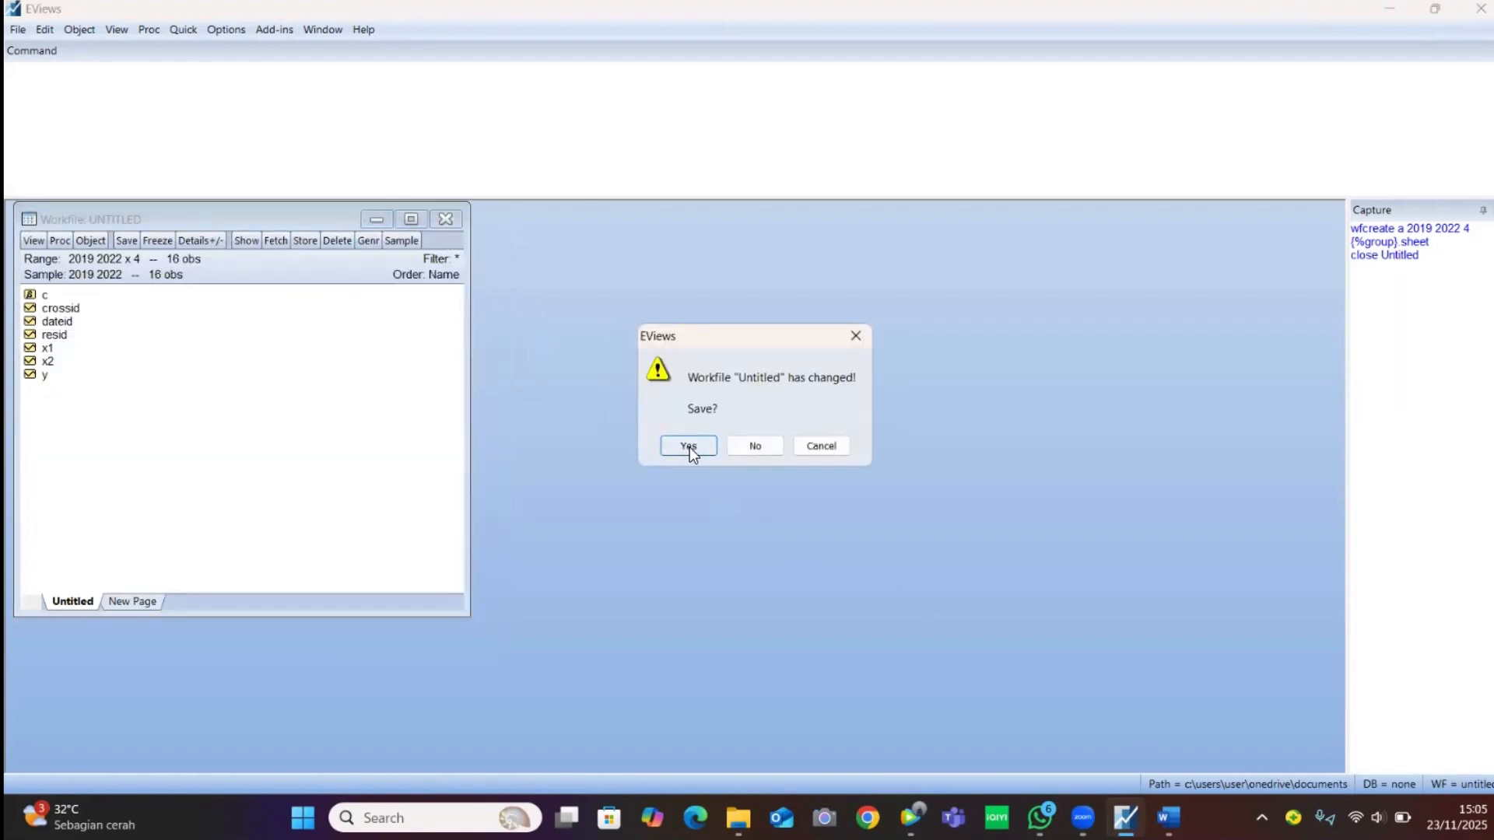
pyautogui.click(745, 450)
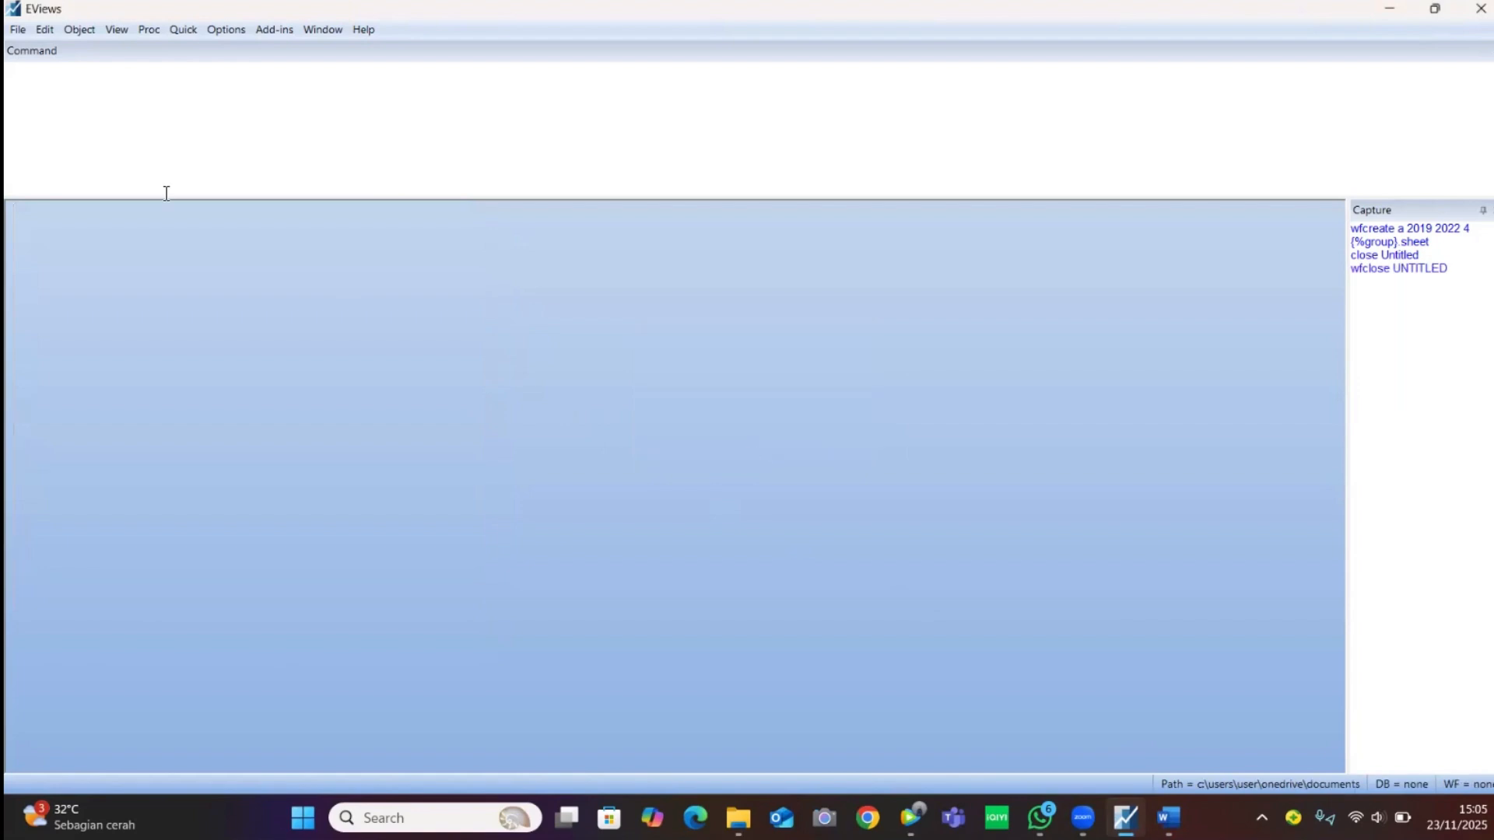
# Create an annual balanced panel workfile from 2019 to 2022 with 4 cross sections, named eKO
pyautogui.click(14, 33)
pyautogui.moveTo(31, 47)
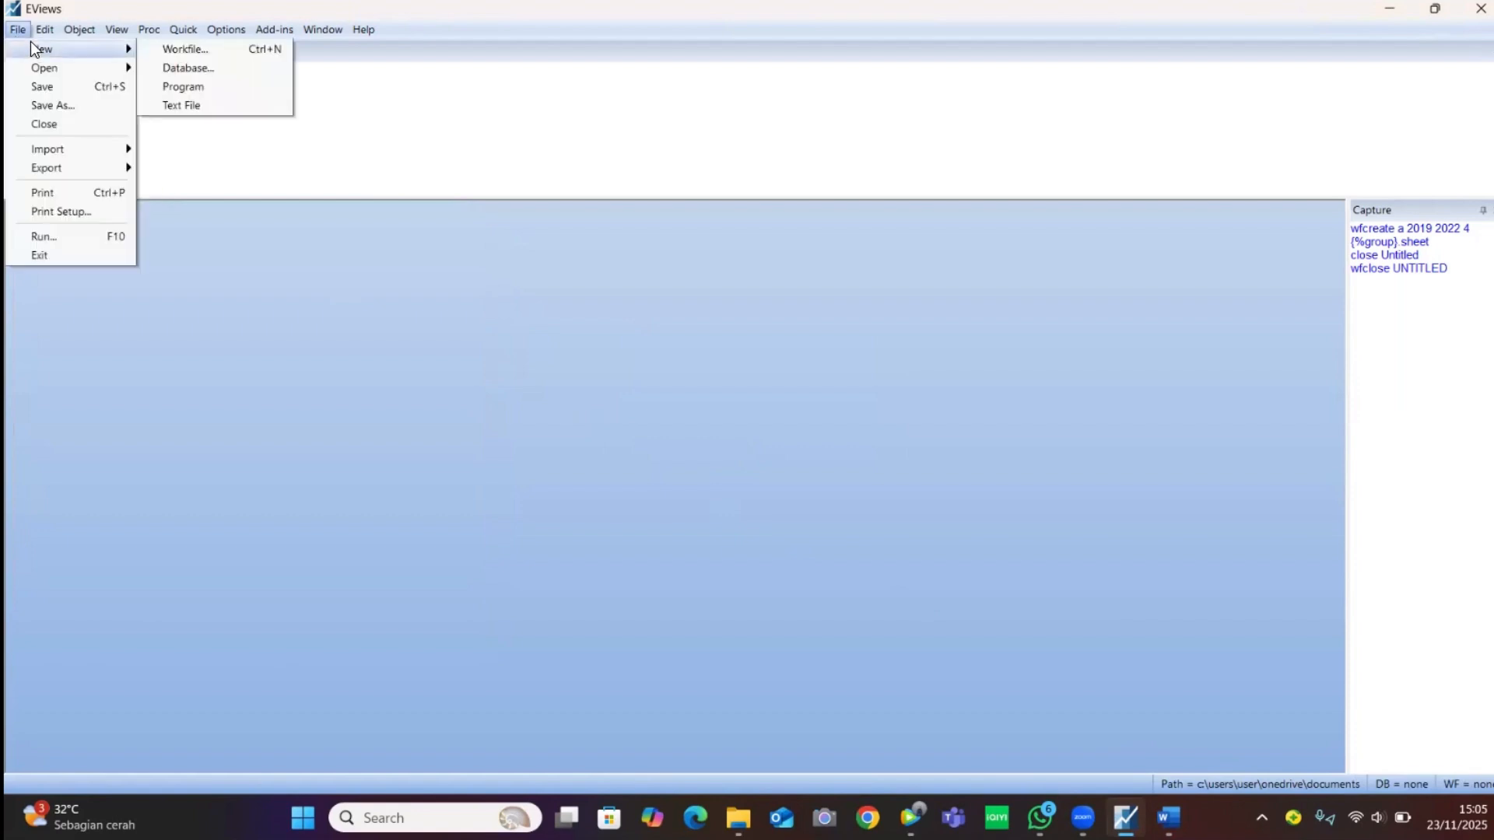
pyautogui.click(204, 49)
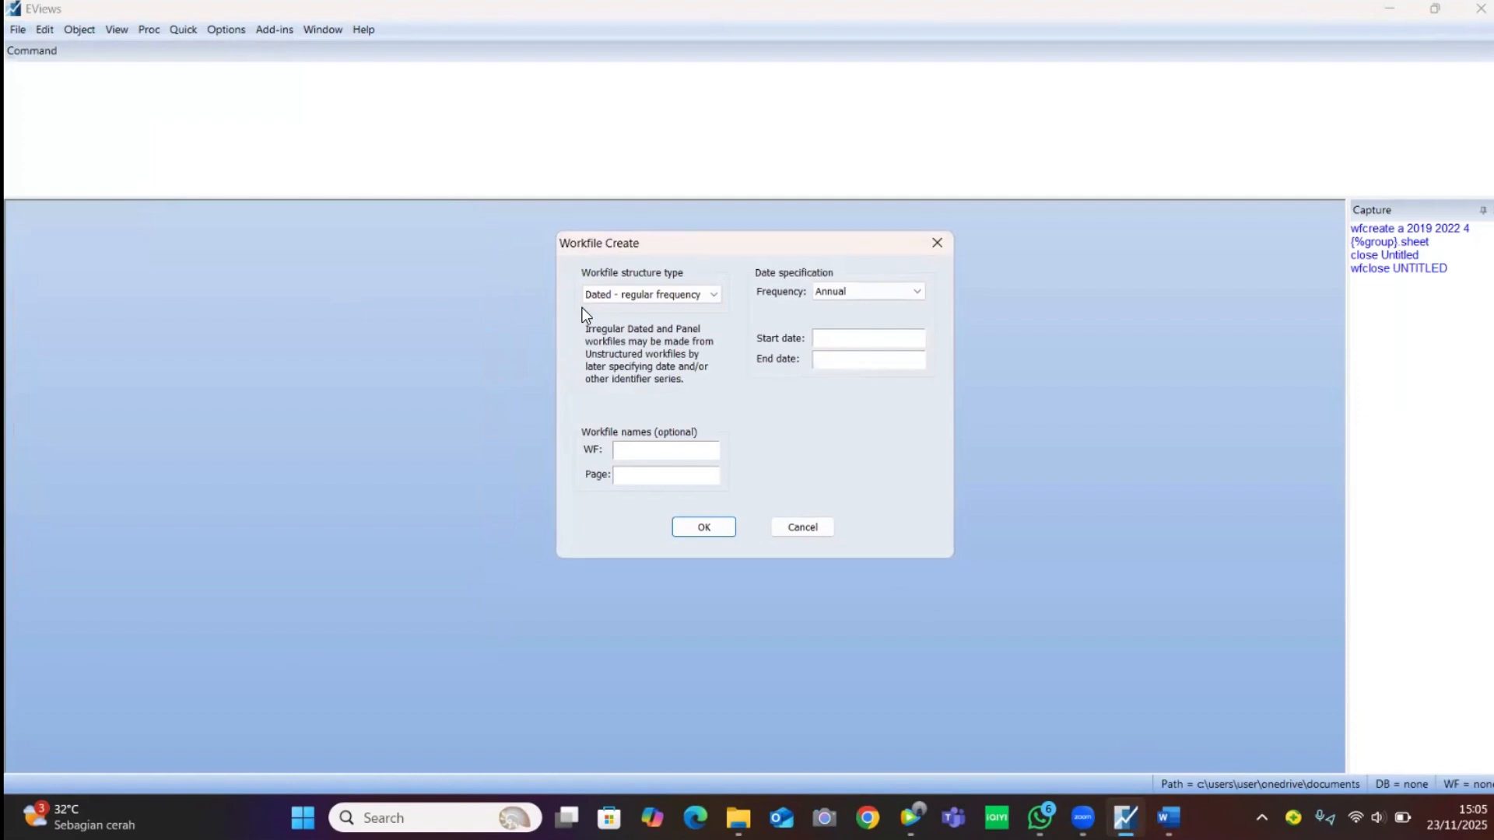
pyautogui.click(624, 295)
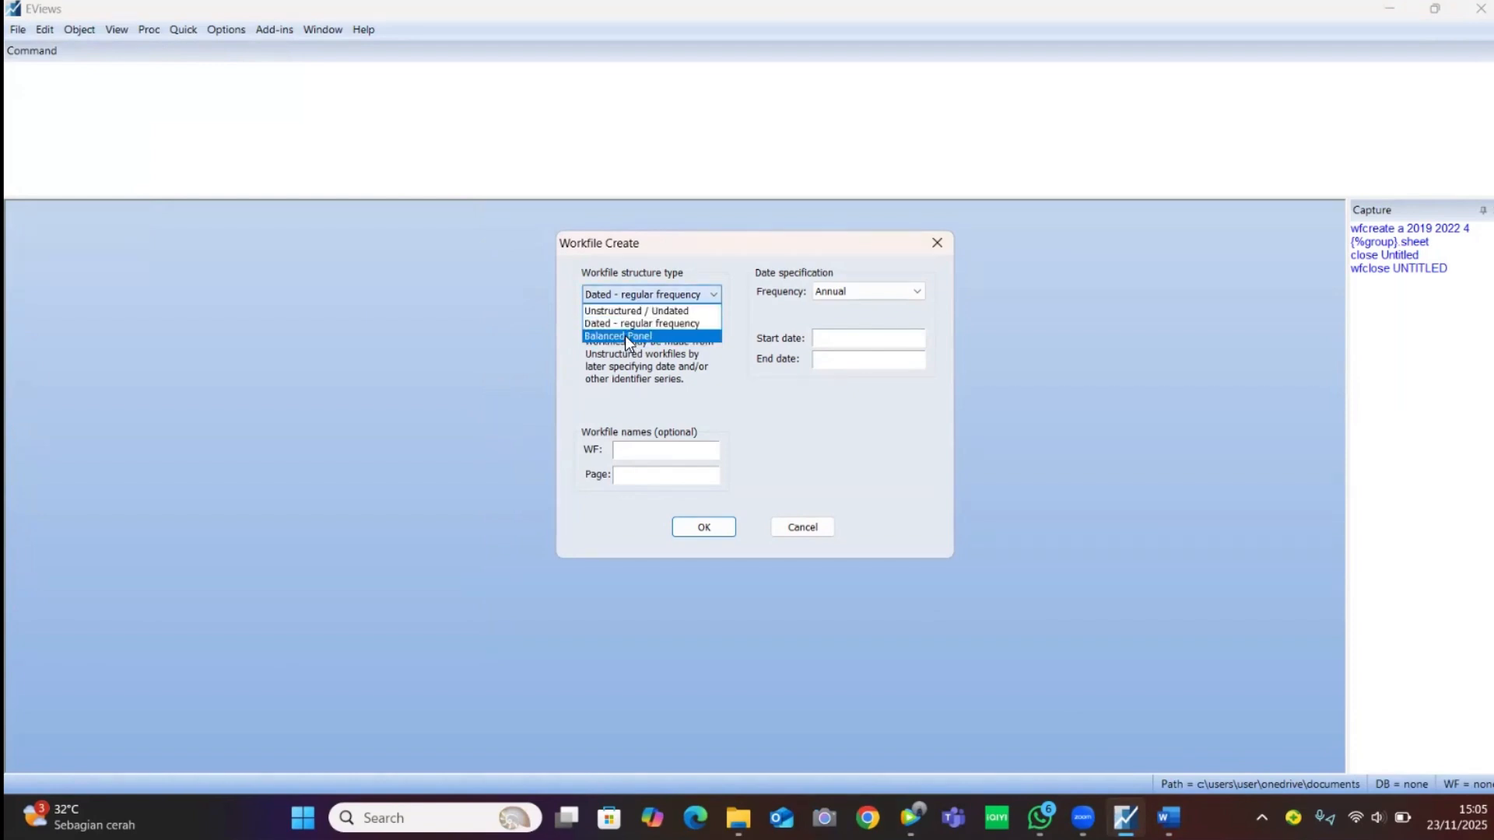
pyautogui.click(624, 335)
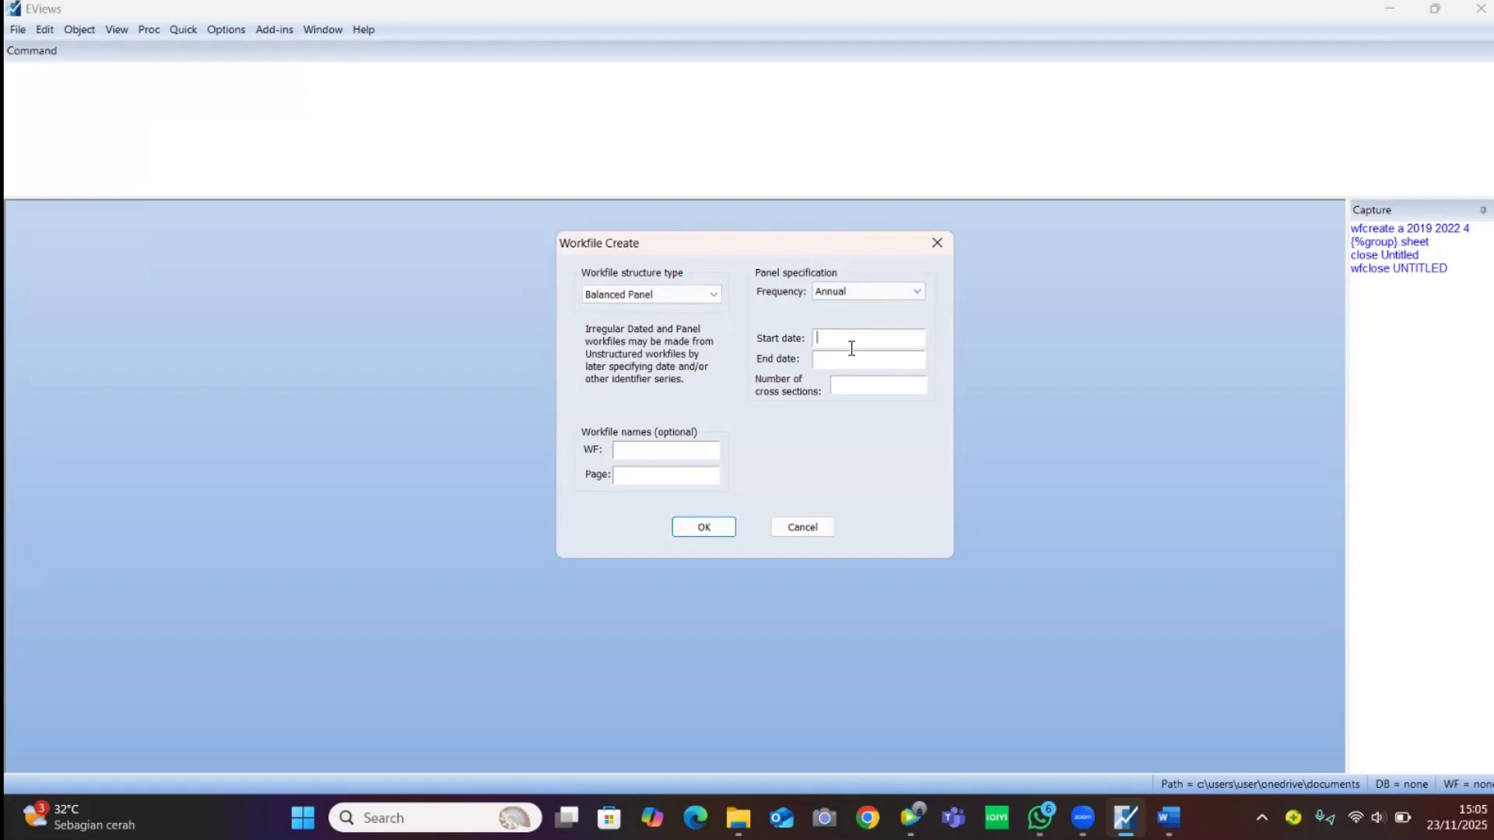
pyautogui.write('2019')
pyautogui.click(852, 363)
pyautogui.write('2022')
pyautogui.write('4')
pyautogui.click(655, 456)
pyautogui.write('eKO')
pyautogui.click(694, 526)
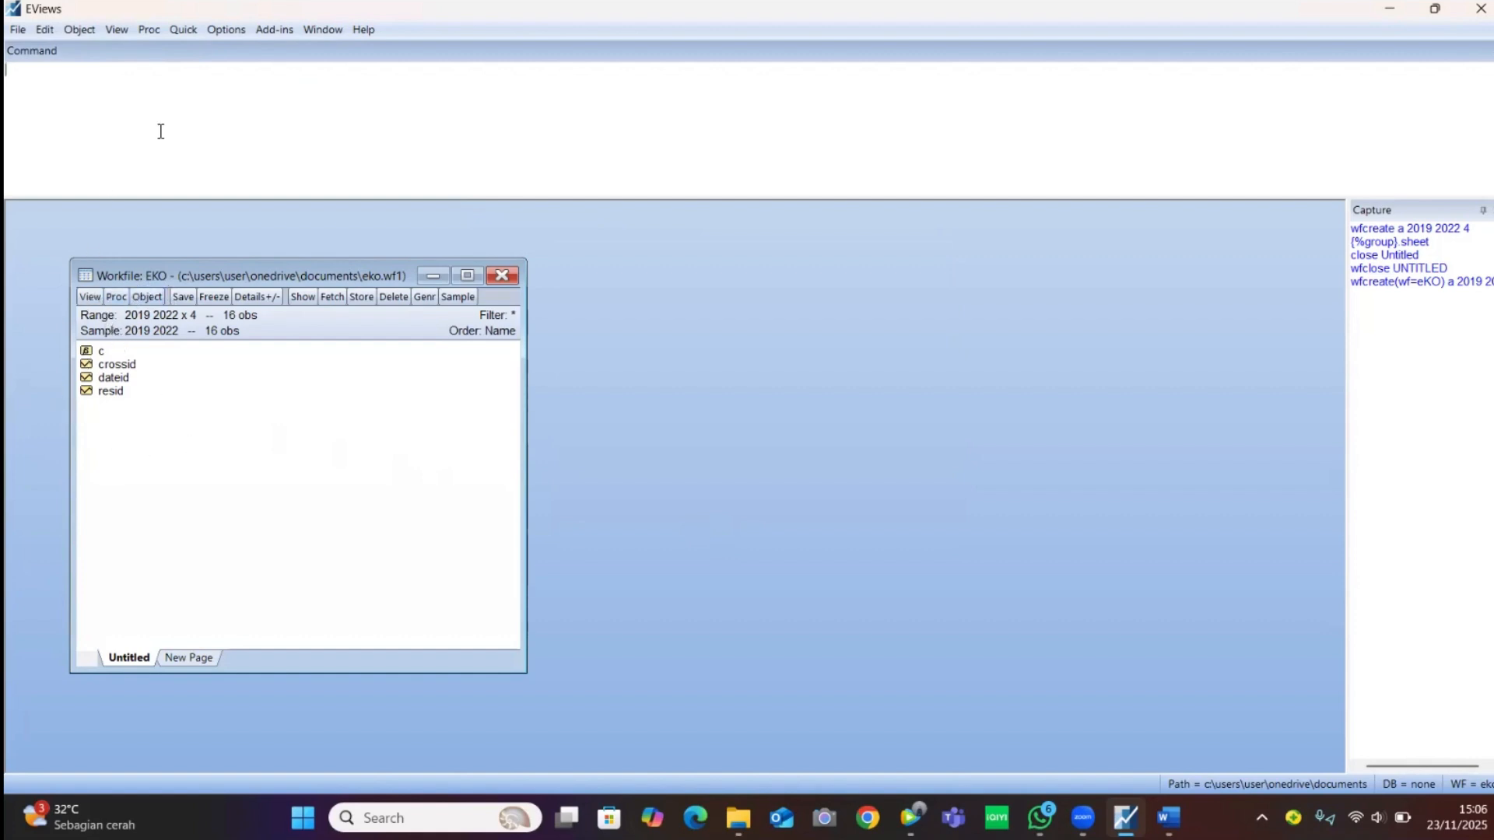
# Open an empty group spreadsheet in the workfile and select the name cell above the first data column
pyautogui.click(182, 32)
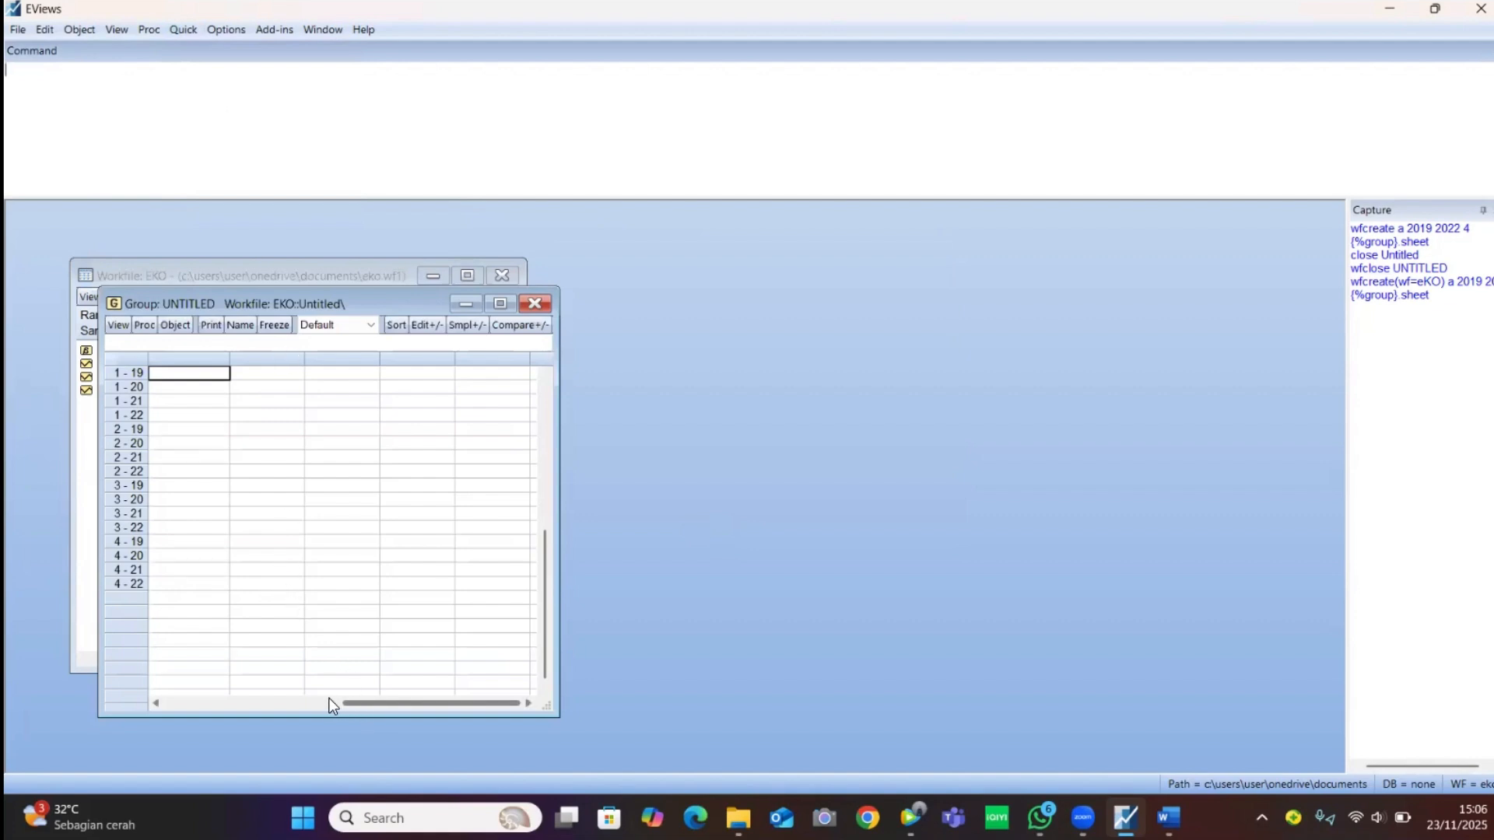
pyautogui.click(278, 703)
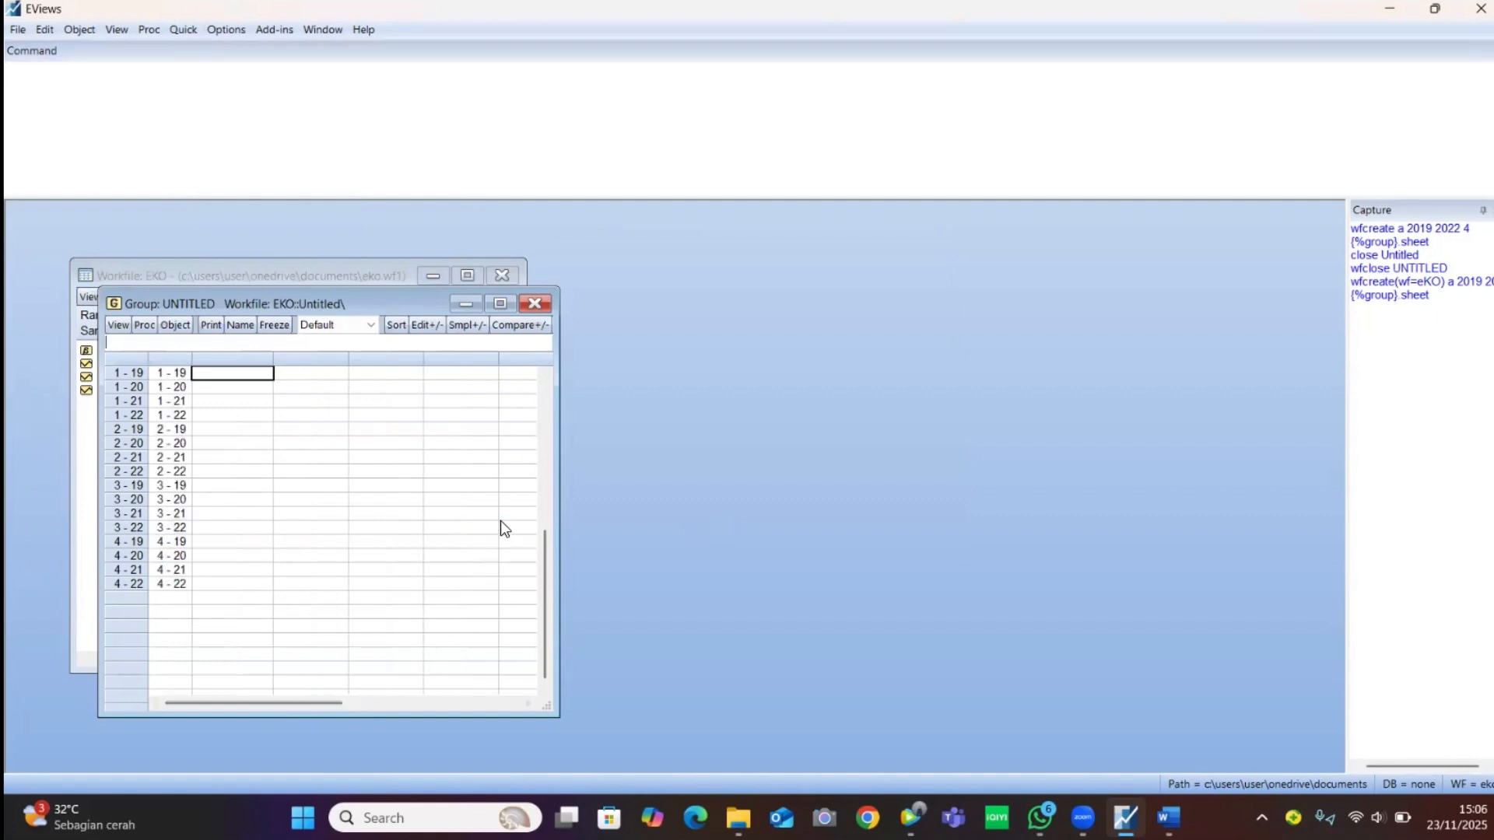
pyautogui.click(547, 477)
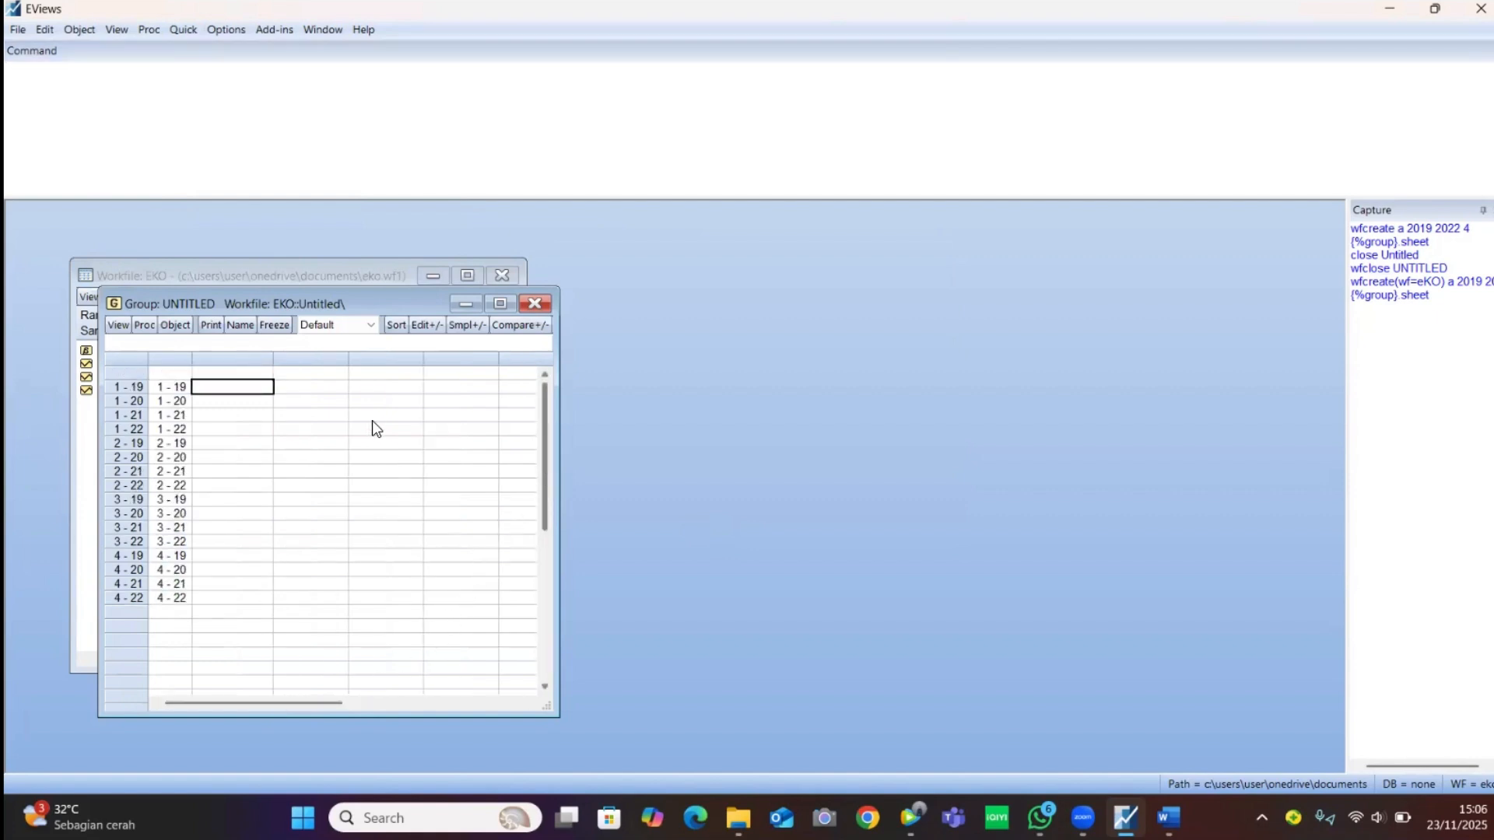
pyautogui.click(230, 374)
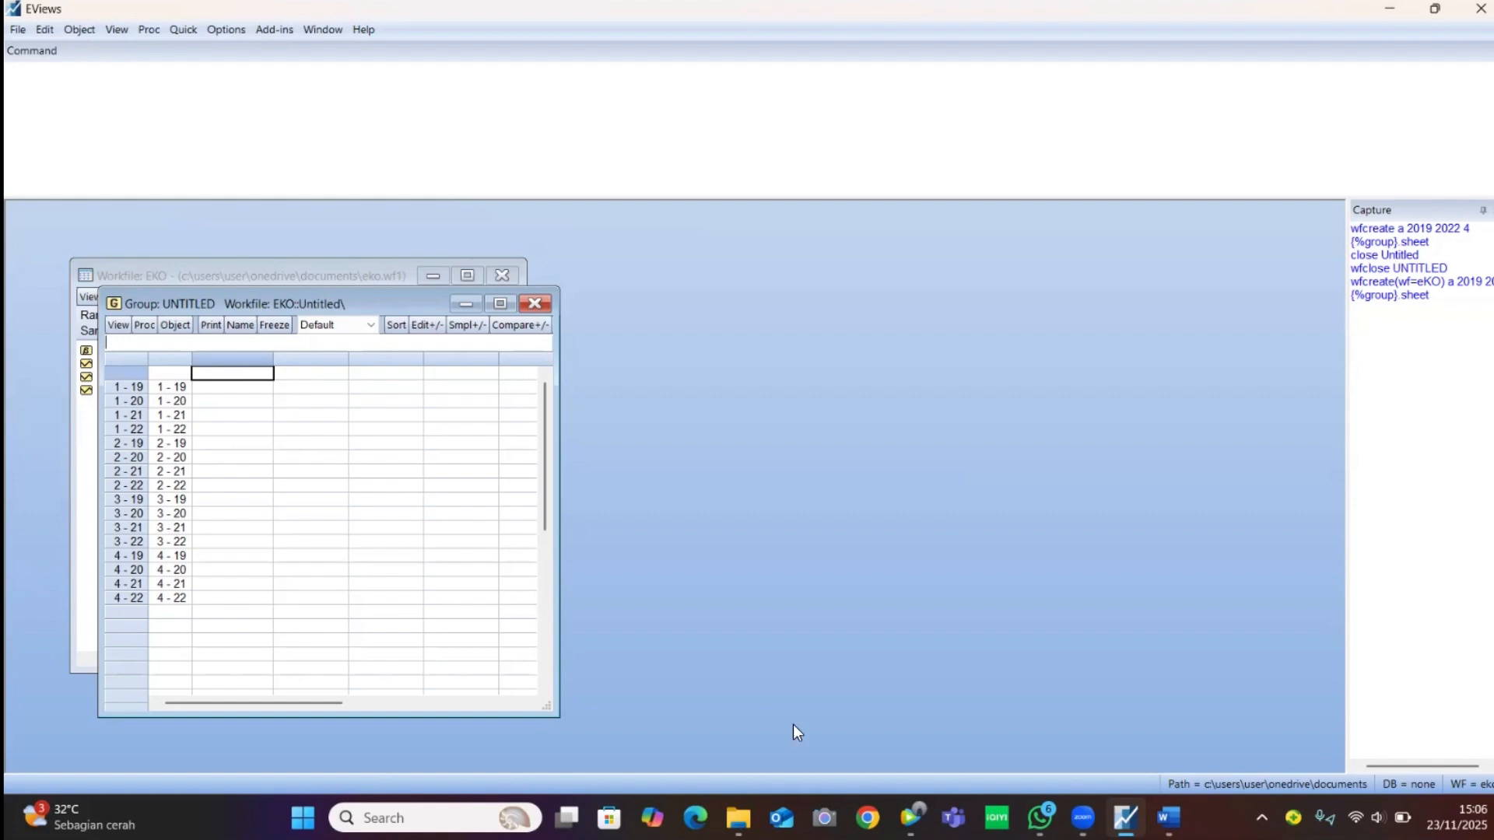
# Check the data table in the Word document, return to EViews and paste the Y, X1 and X2 series into the group, starting at the name row
pyautogui.moveTo(1167, 817)
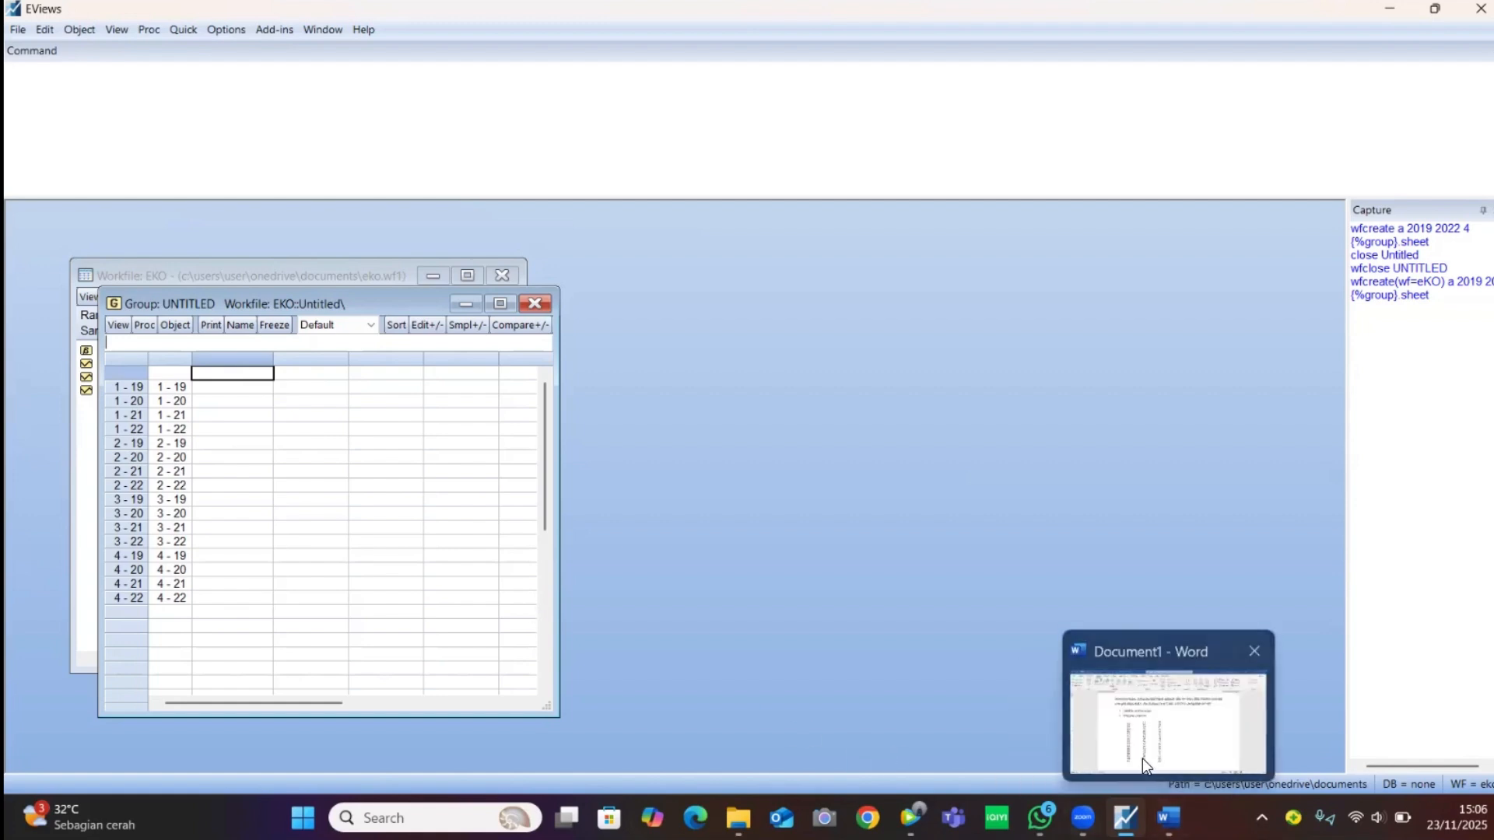
pyautogui.click(1160, 736)
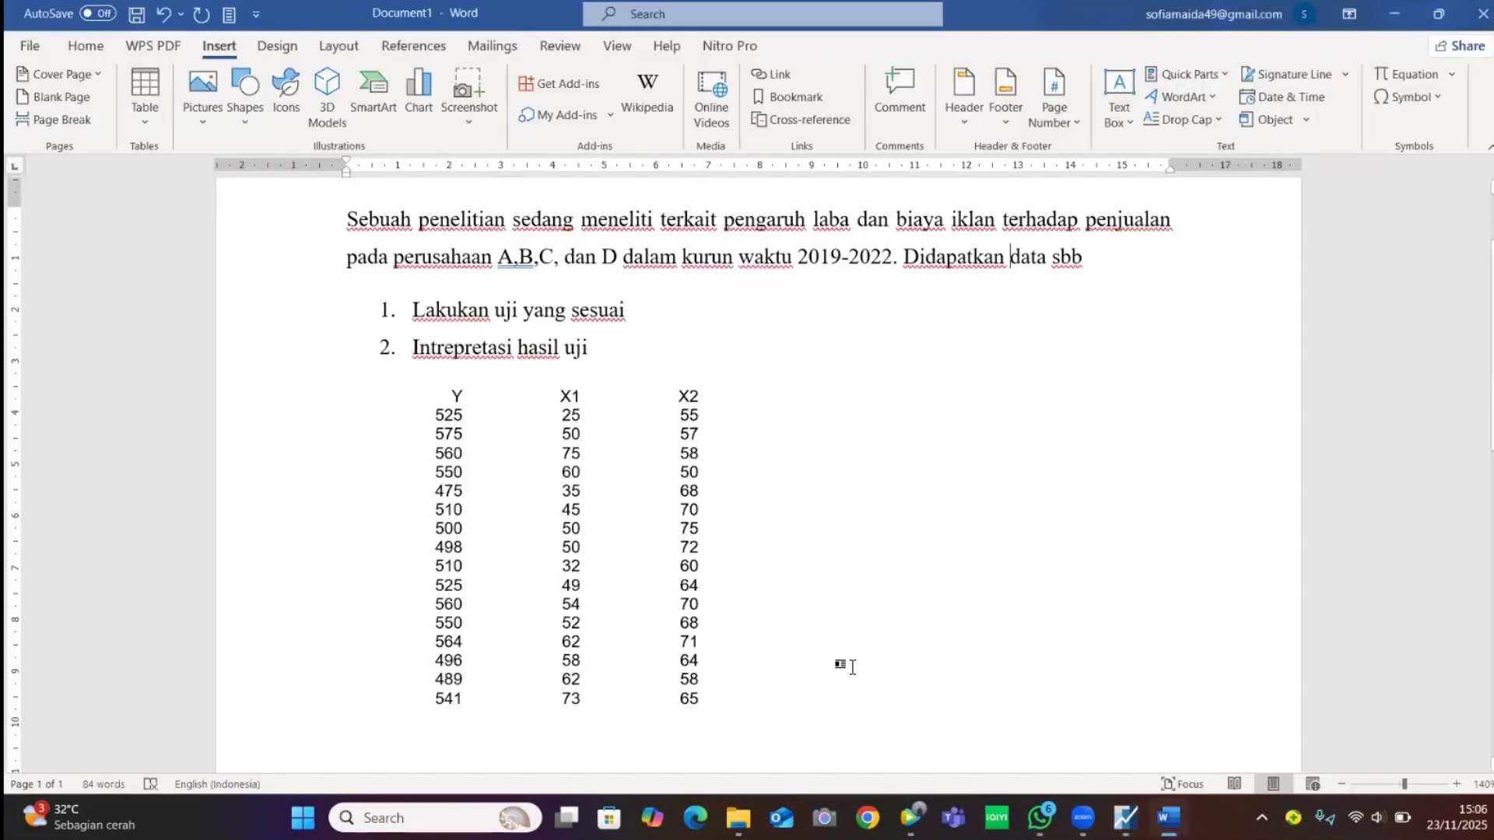
pyautogui.moveTo(1130, 817)
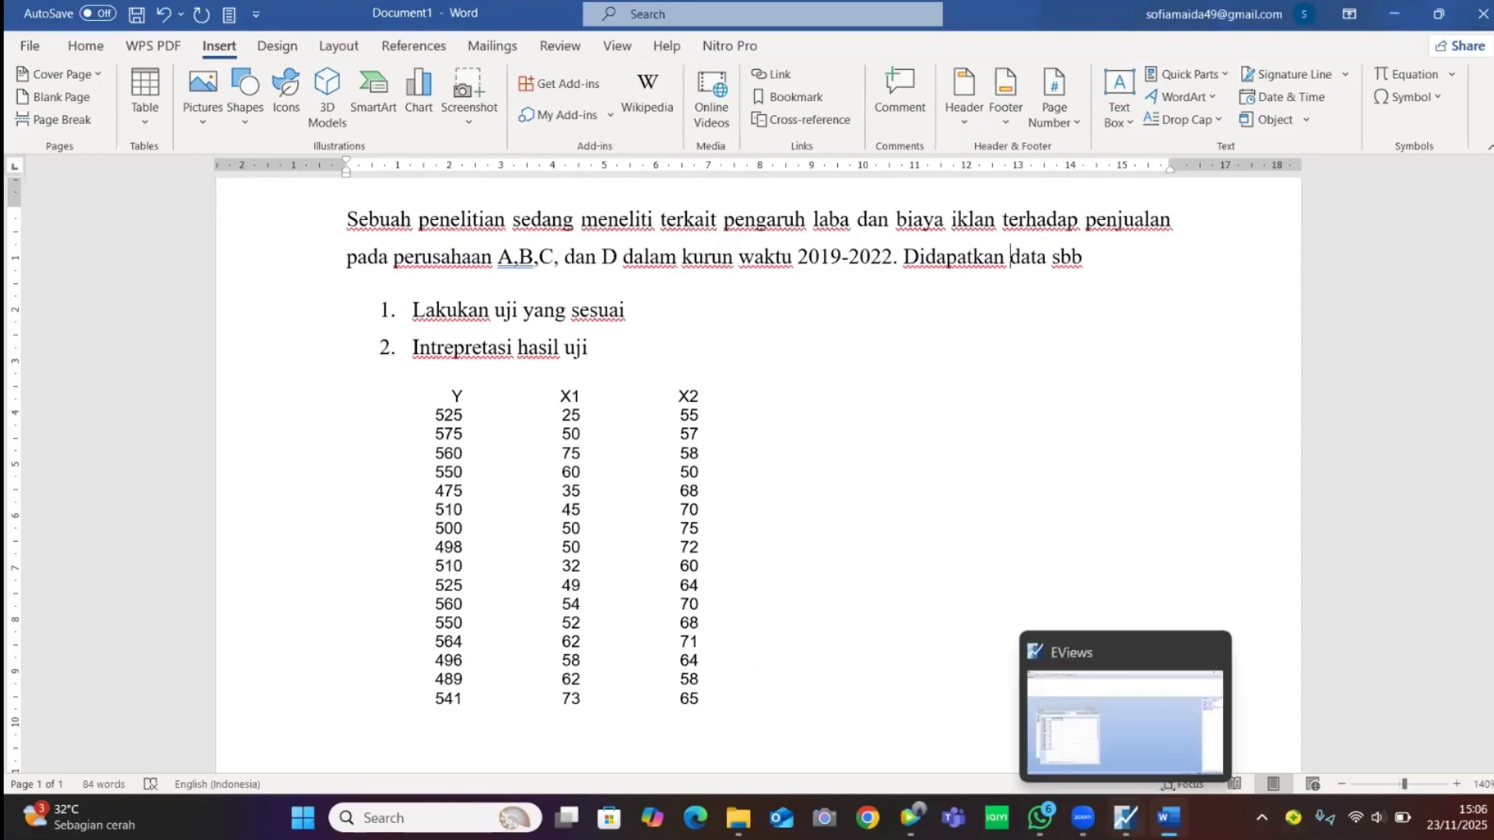
pyautogui.click(1097, 727)
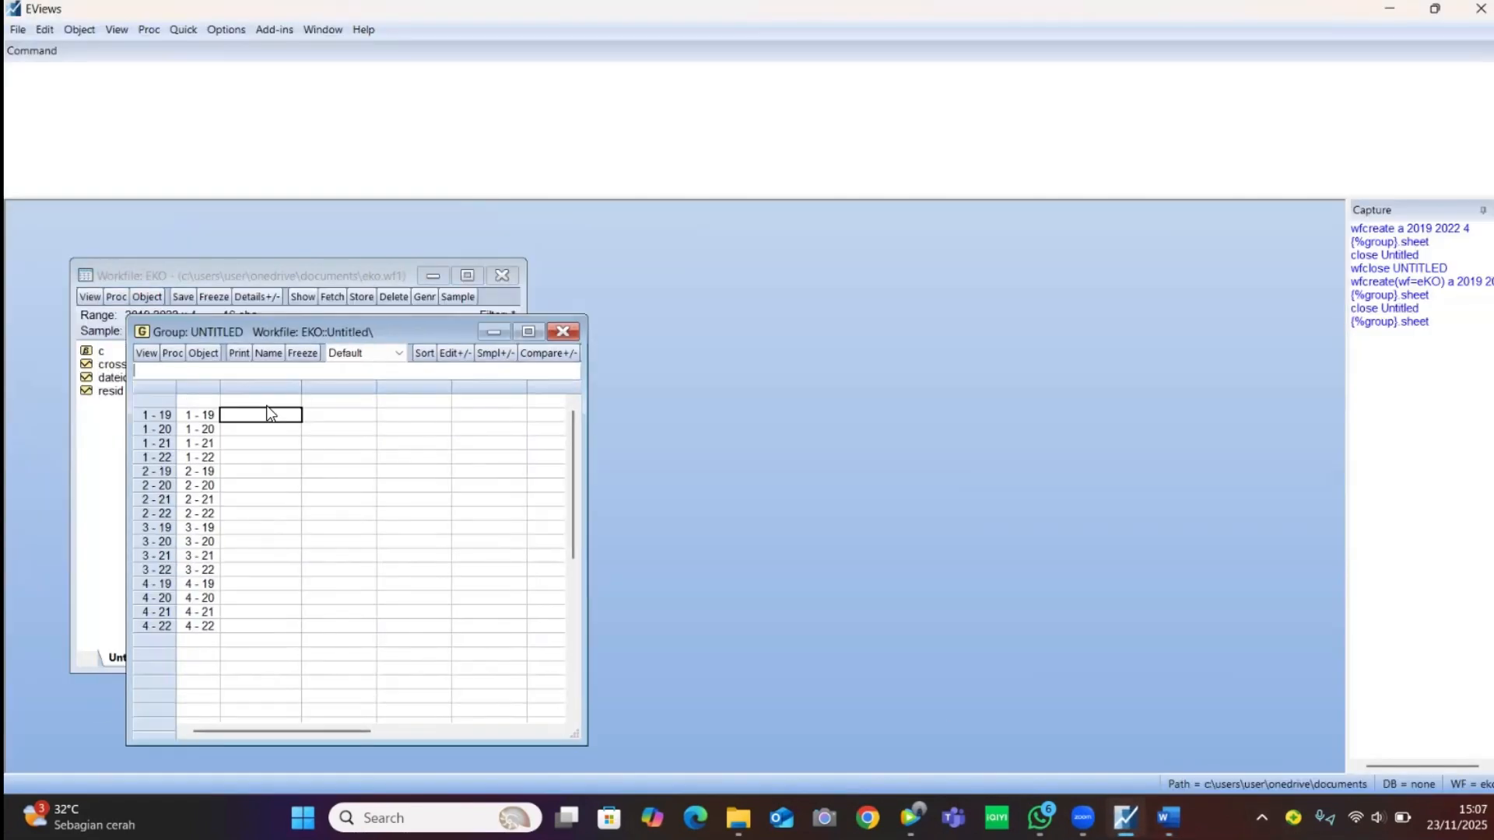
pyautogui.click(266, 406)
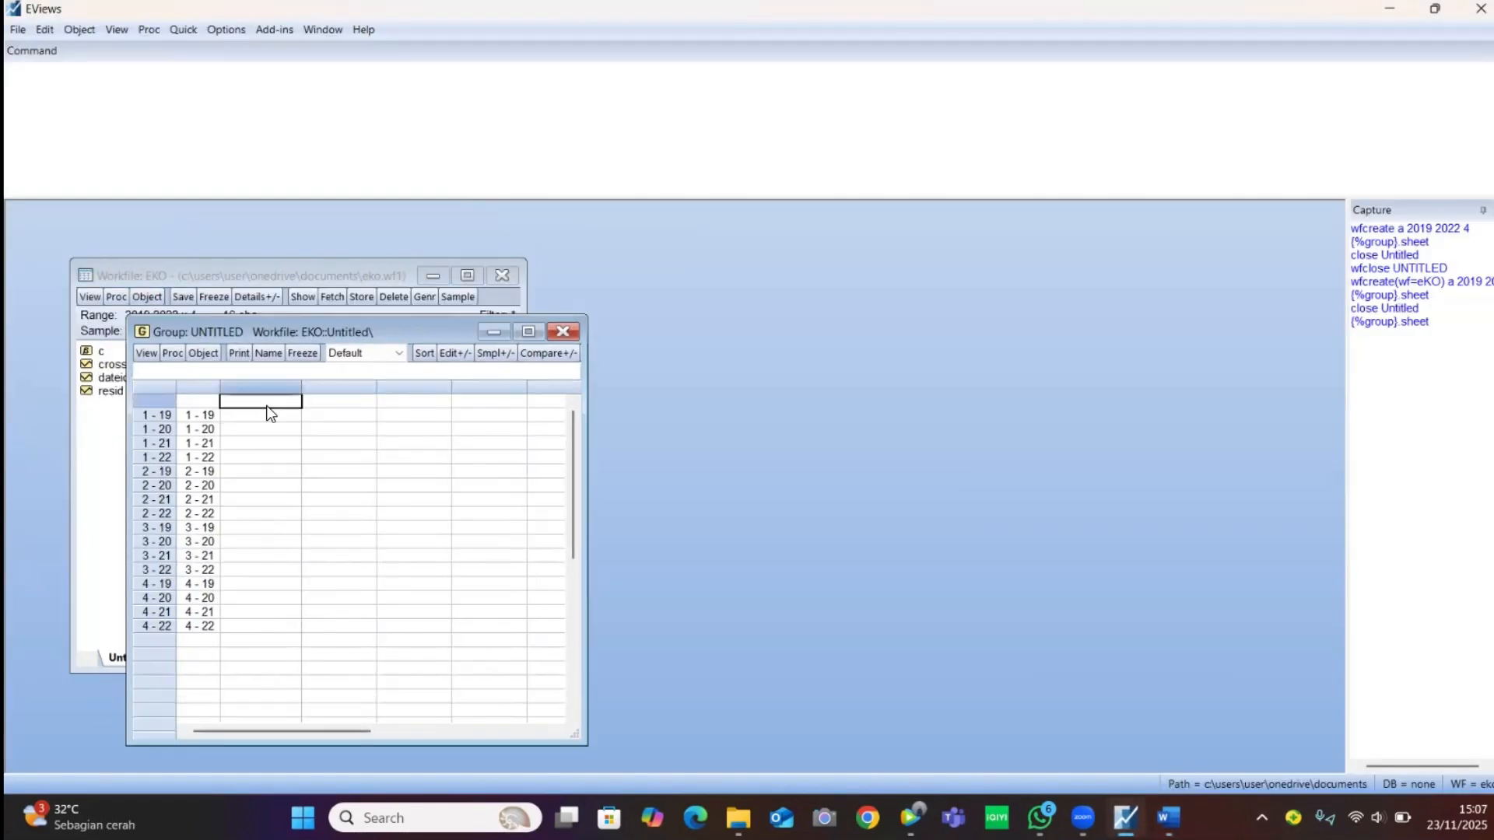
pyautogui.hotkey('ctrl', 'v')
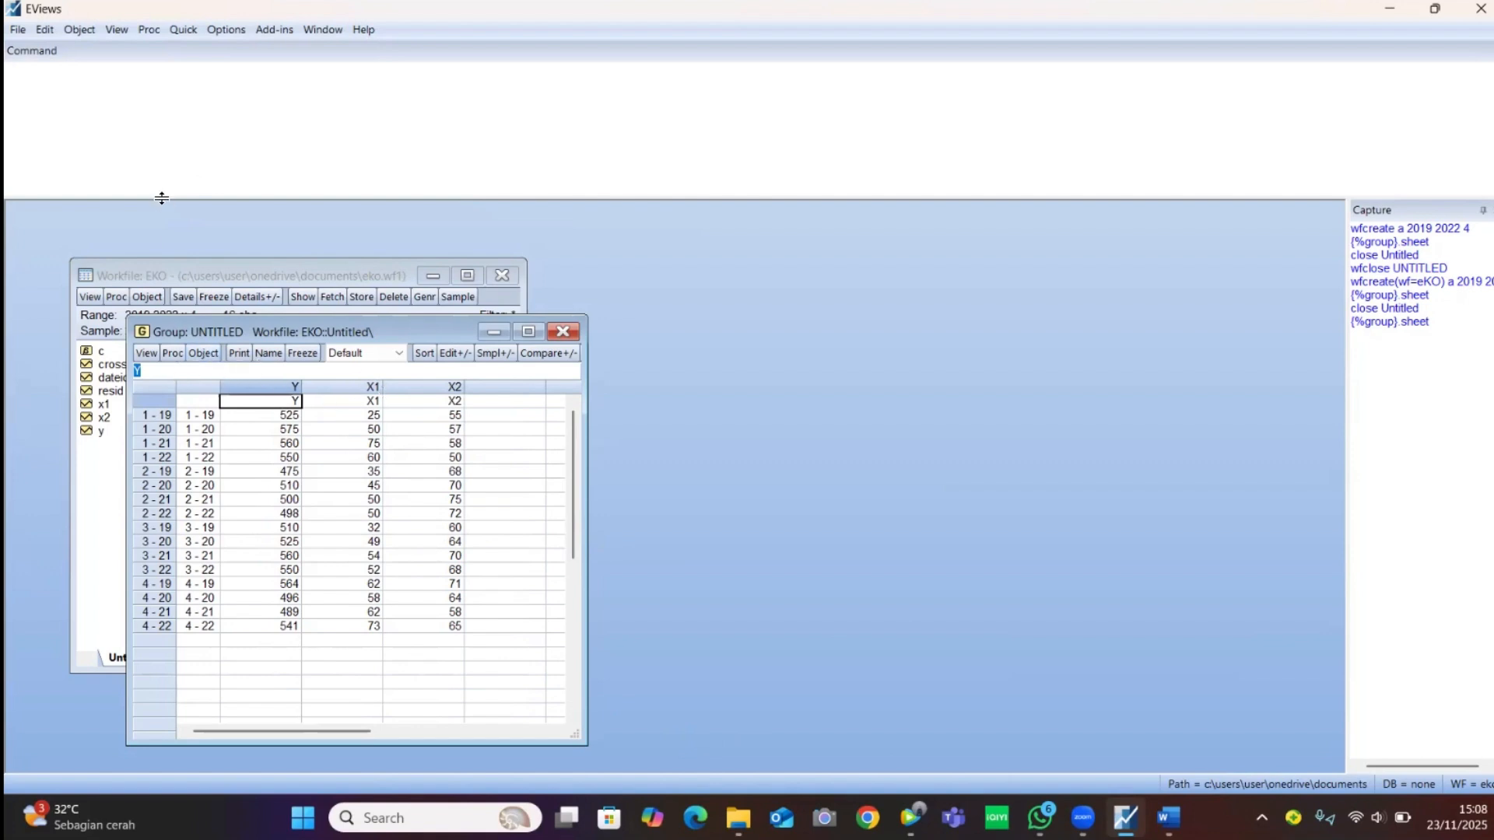
pyautogui.click(149, 30)
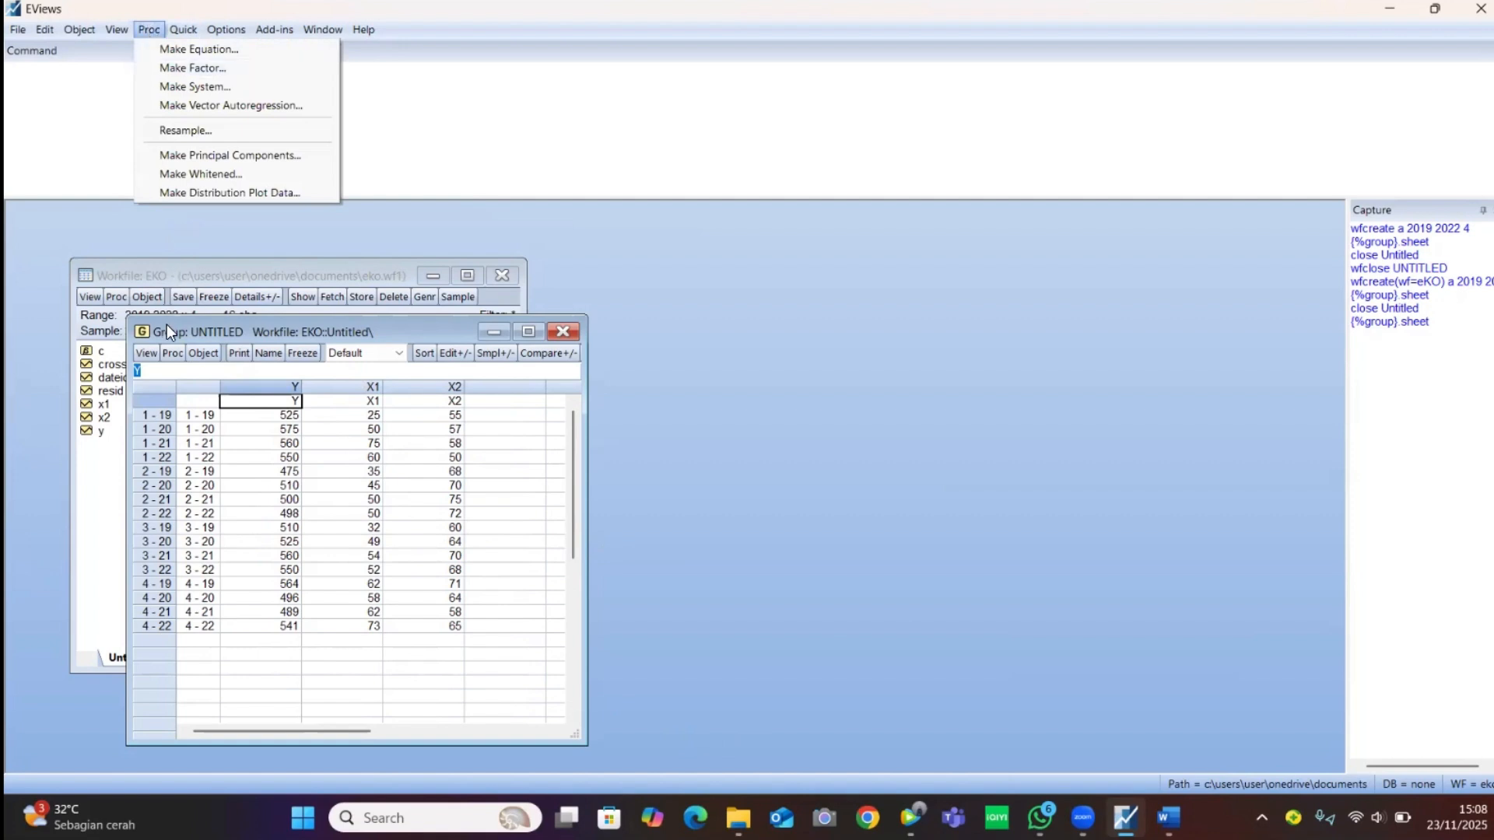
pyautogui.click(193, 351)
pyautogui.click(208, 353)
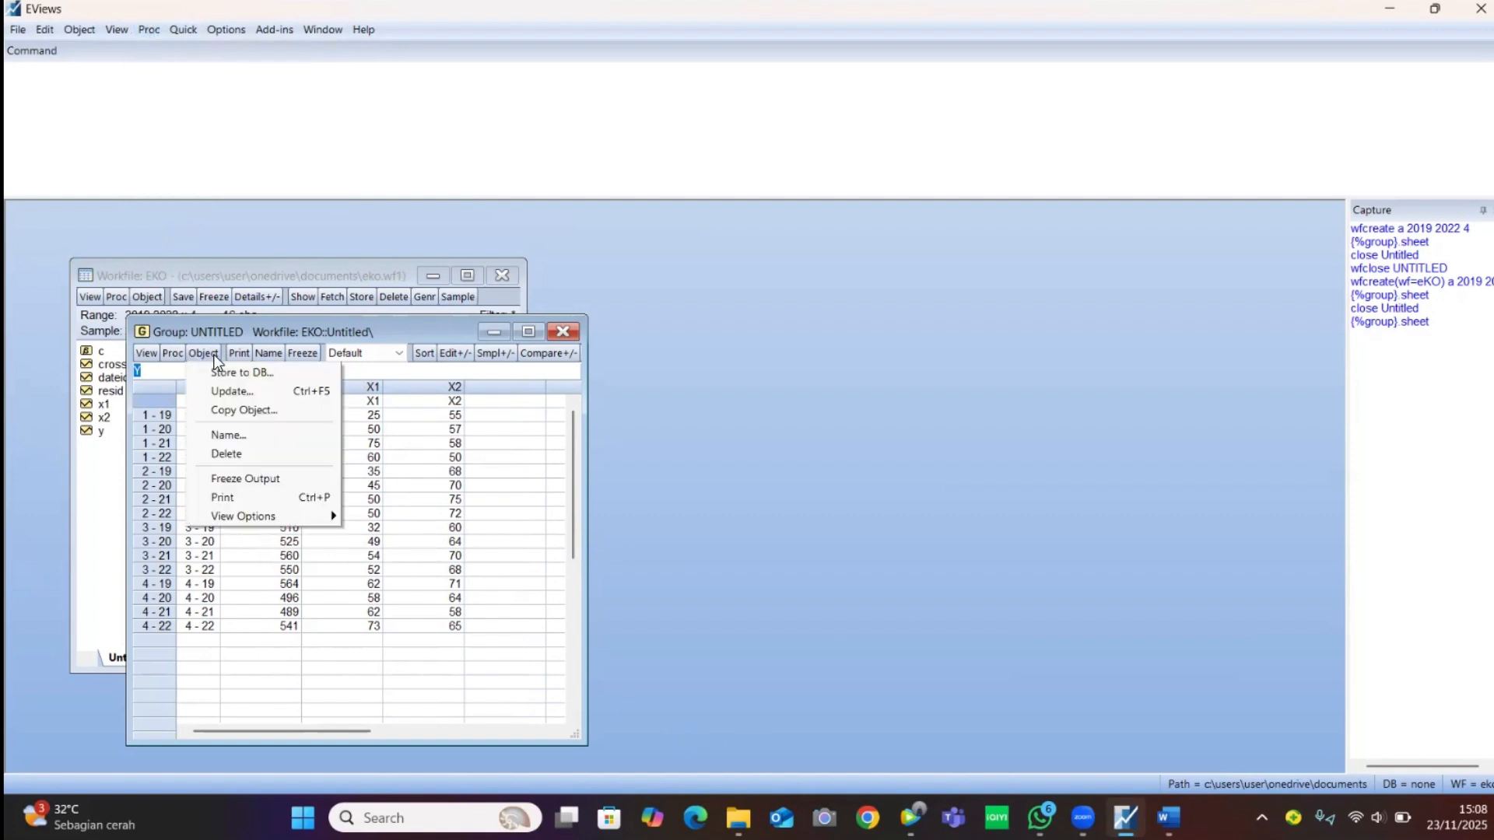
pyautogui.click(140, 353)
pyautogui.click(140, 353)
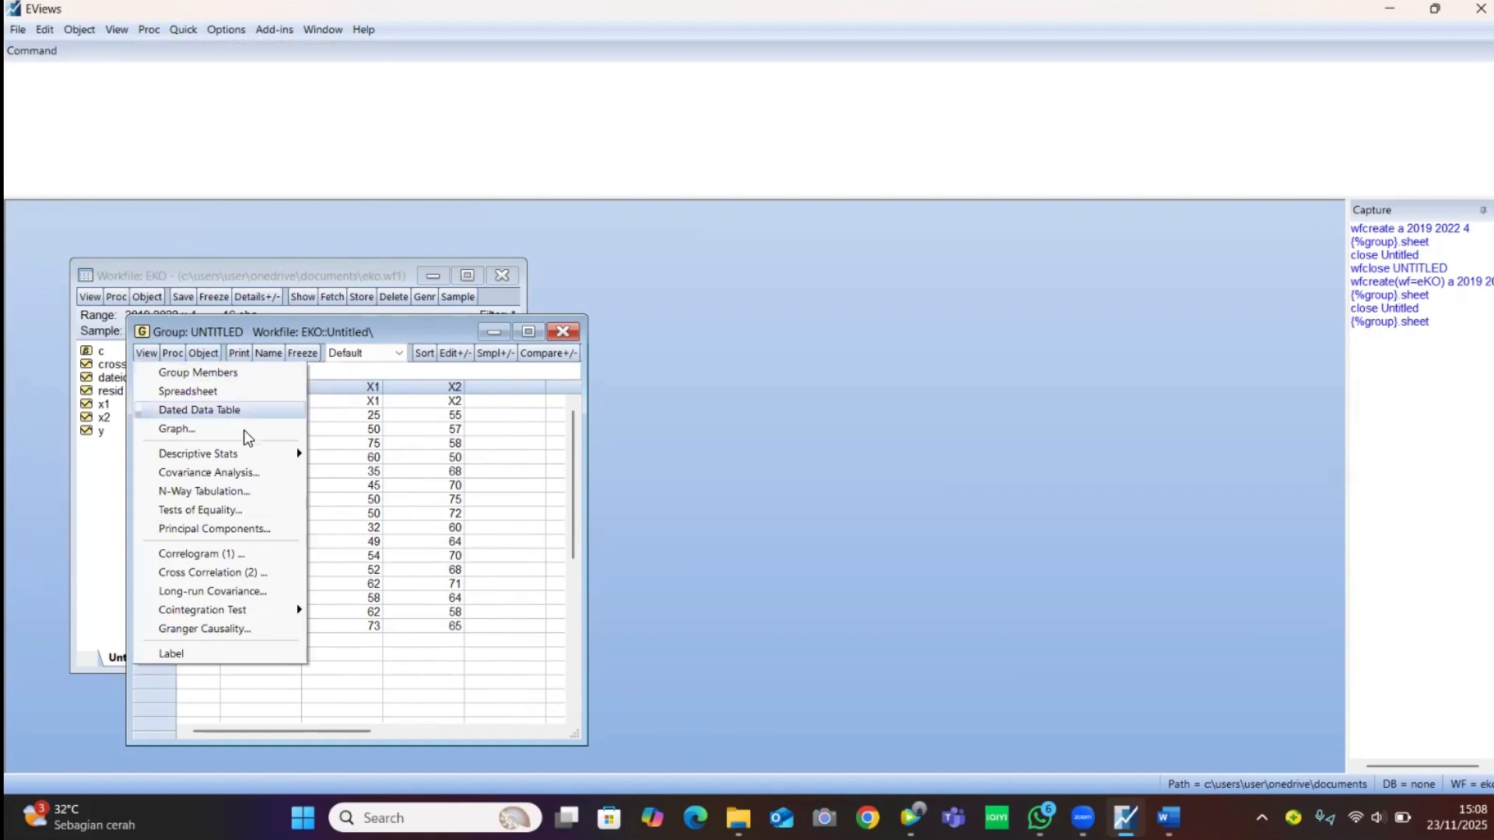
pyautogui.click(347, 404)
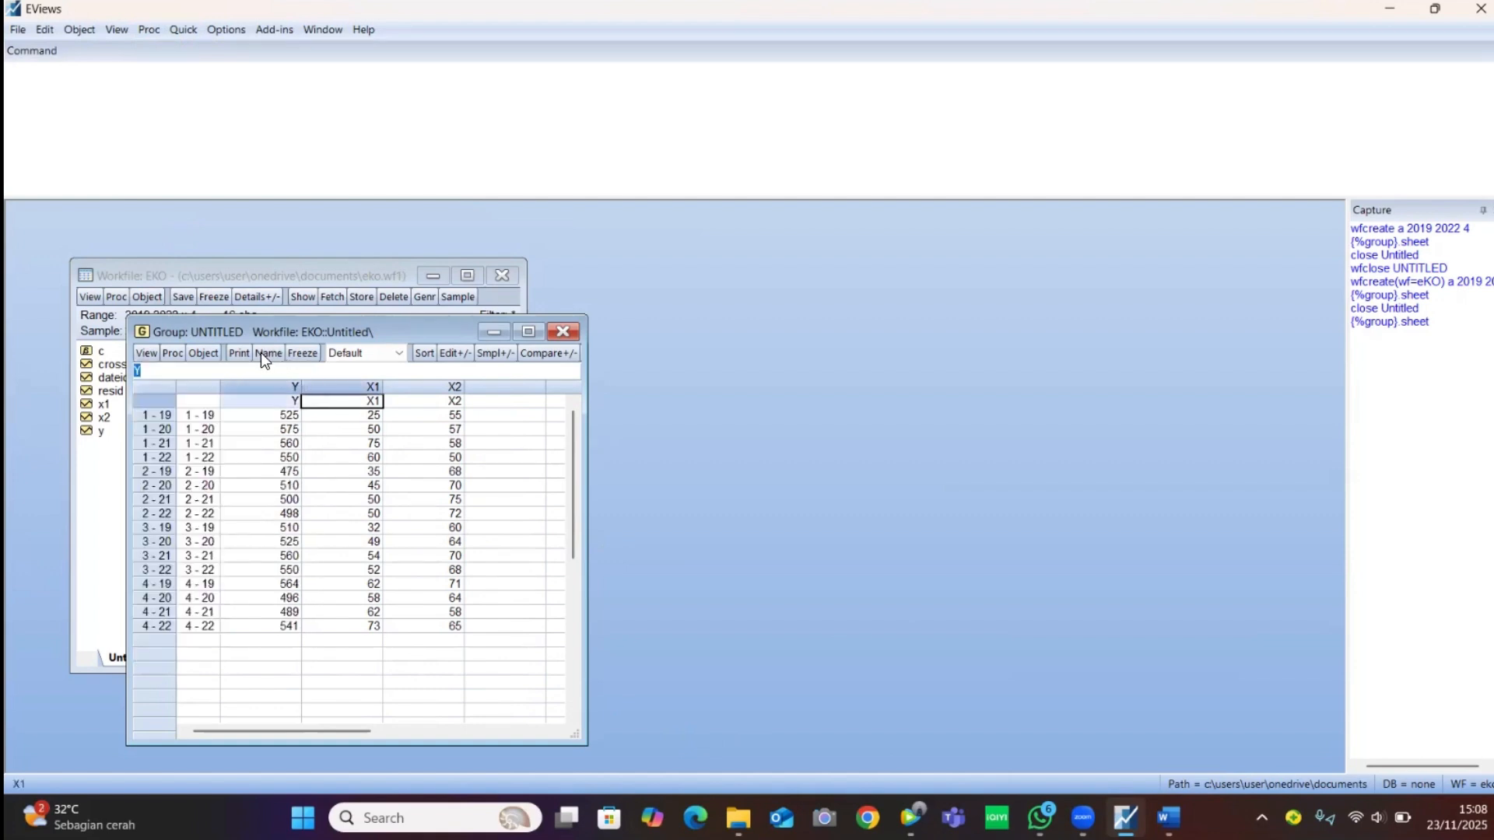
pyautogui.click(247, 371)
# Start a least squares equation from the group and reorder its specification to y C x1 x2
pyautogui.click(174, 355)
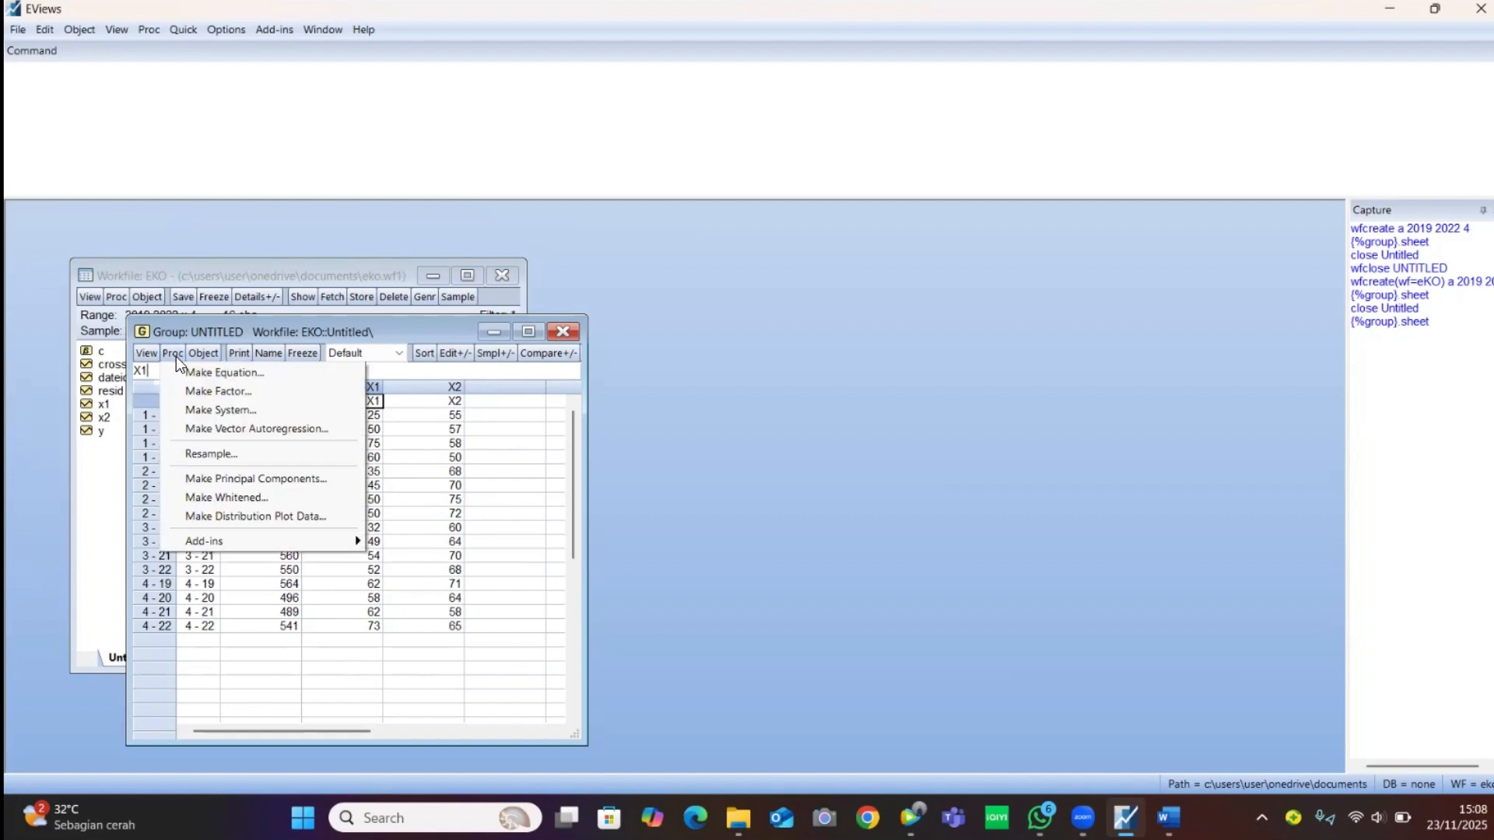
pyautogui.click(217, 374)
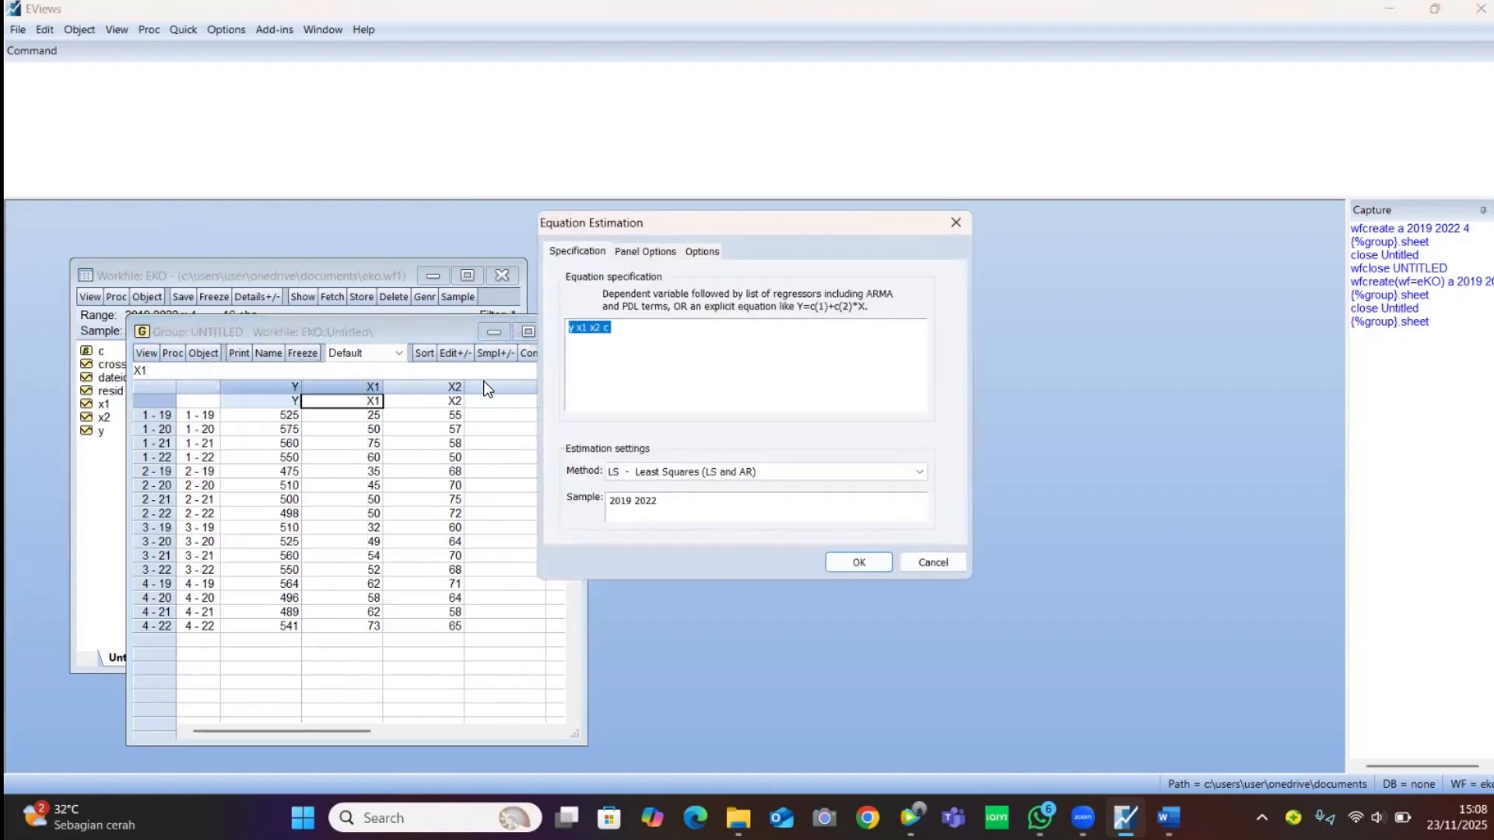
pyautogui.click(645, 336)
pyautogui.click(575, 329)
pyautogui.write('c')
pyautogui.press('BackSpace')
pyautogui.write('C')
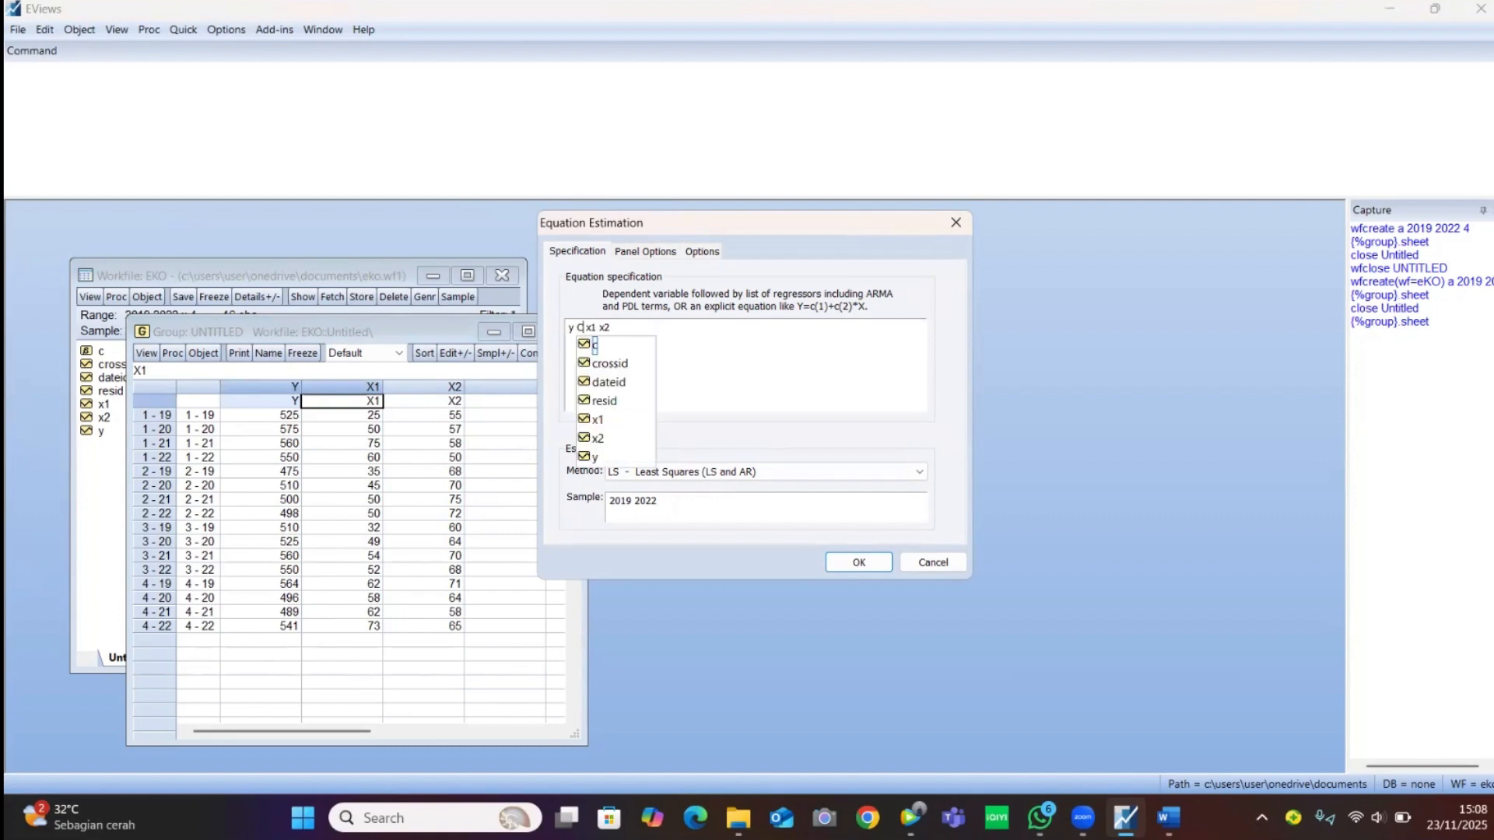
# Try Fixed cross-section effects in the equation's panel options and return the setting to None
pyautogui.click(629, 246)
pyautogui.click(582, 254)
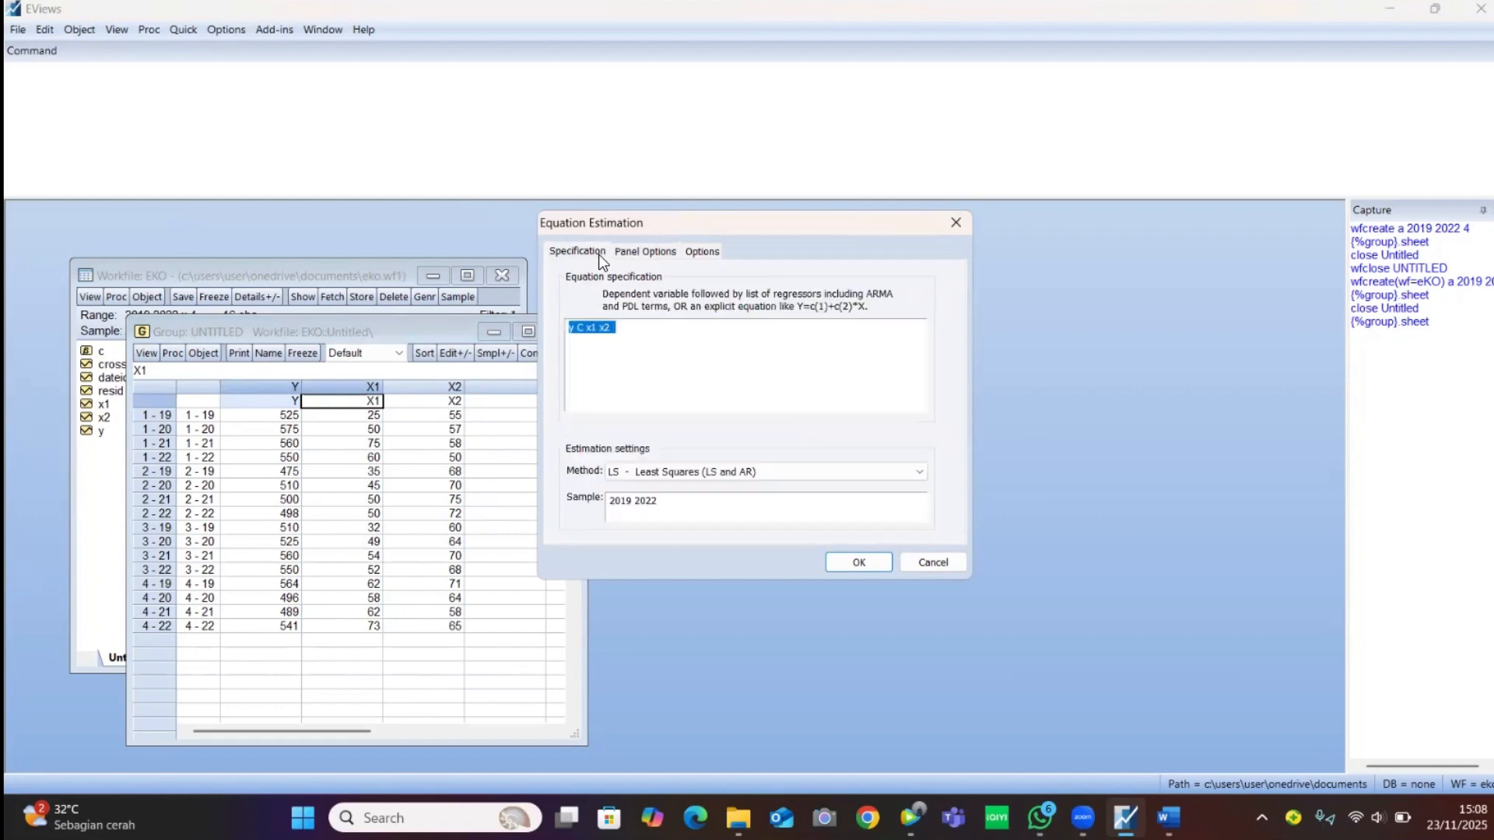
pyautogui.click(622, 251)
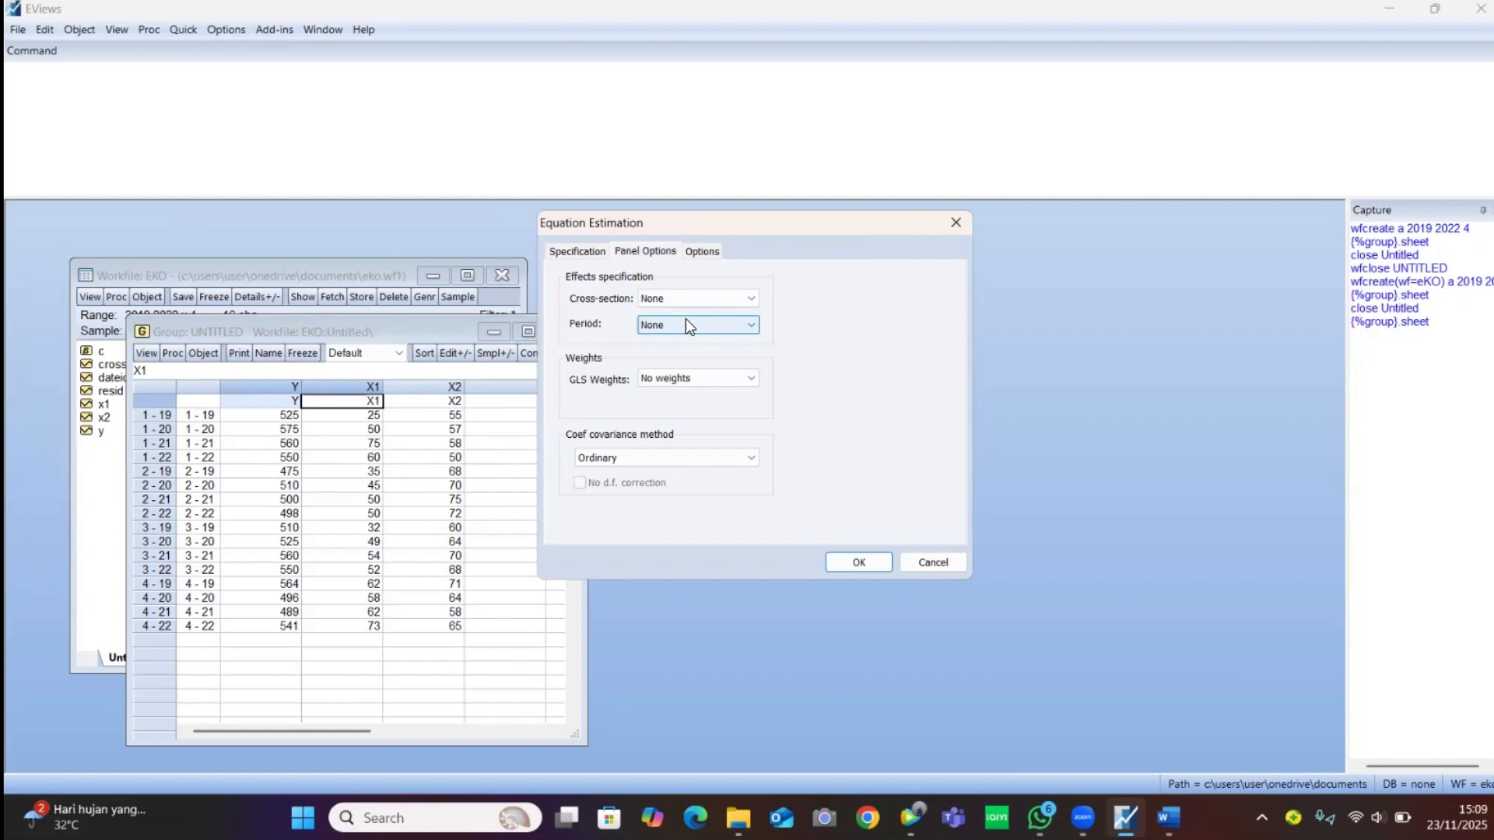
pyautogui.click(670, 300)
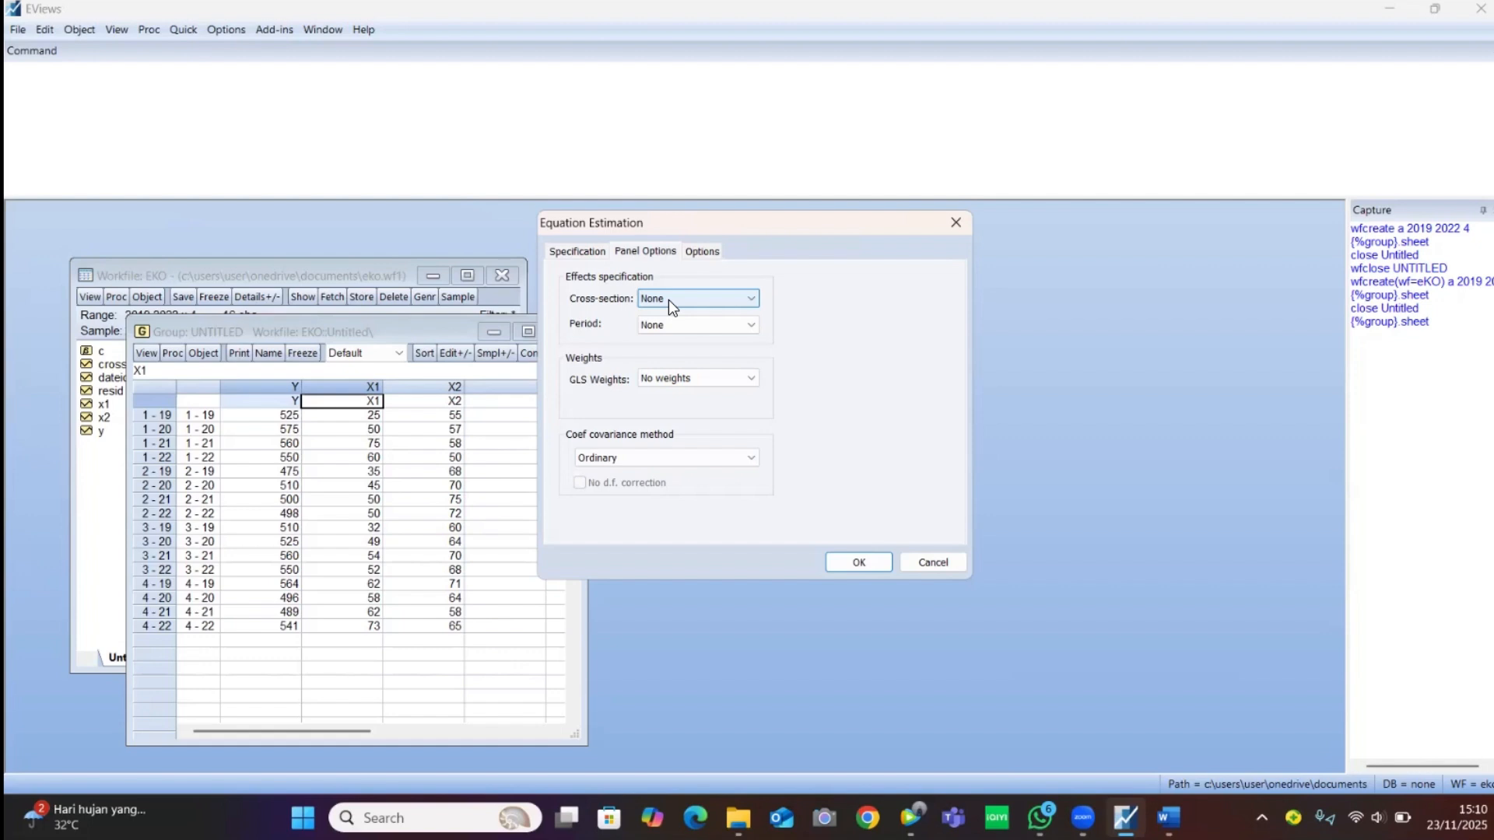
pyautogui.click(669, 301)
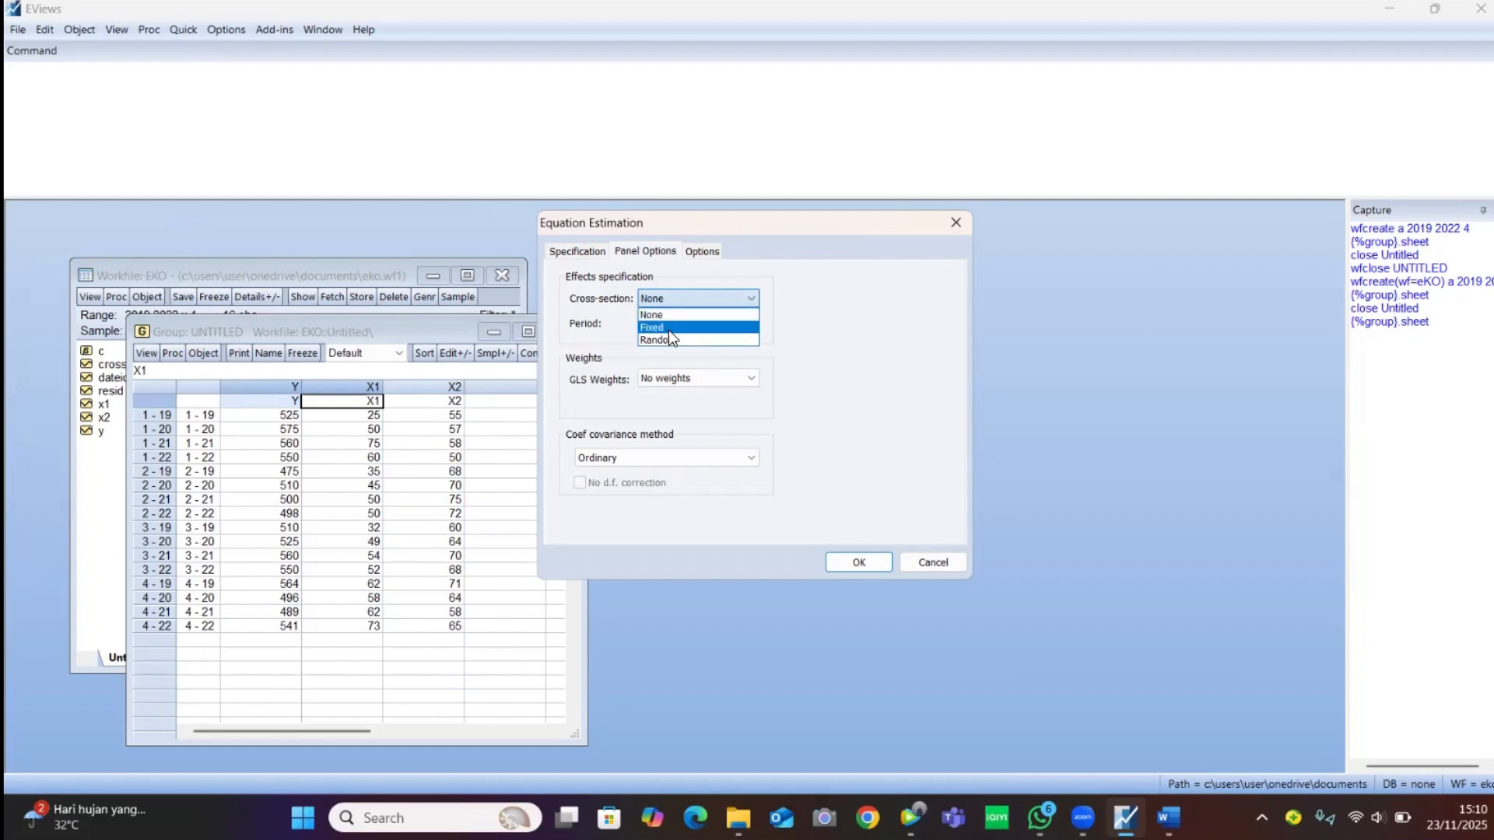
pyautogui.click(669, 328)
pyautogui.click(672, 298)
pyautogui.click(669, 314)
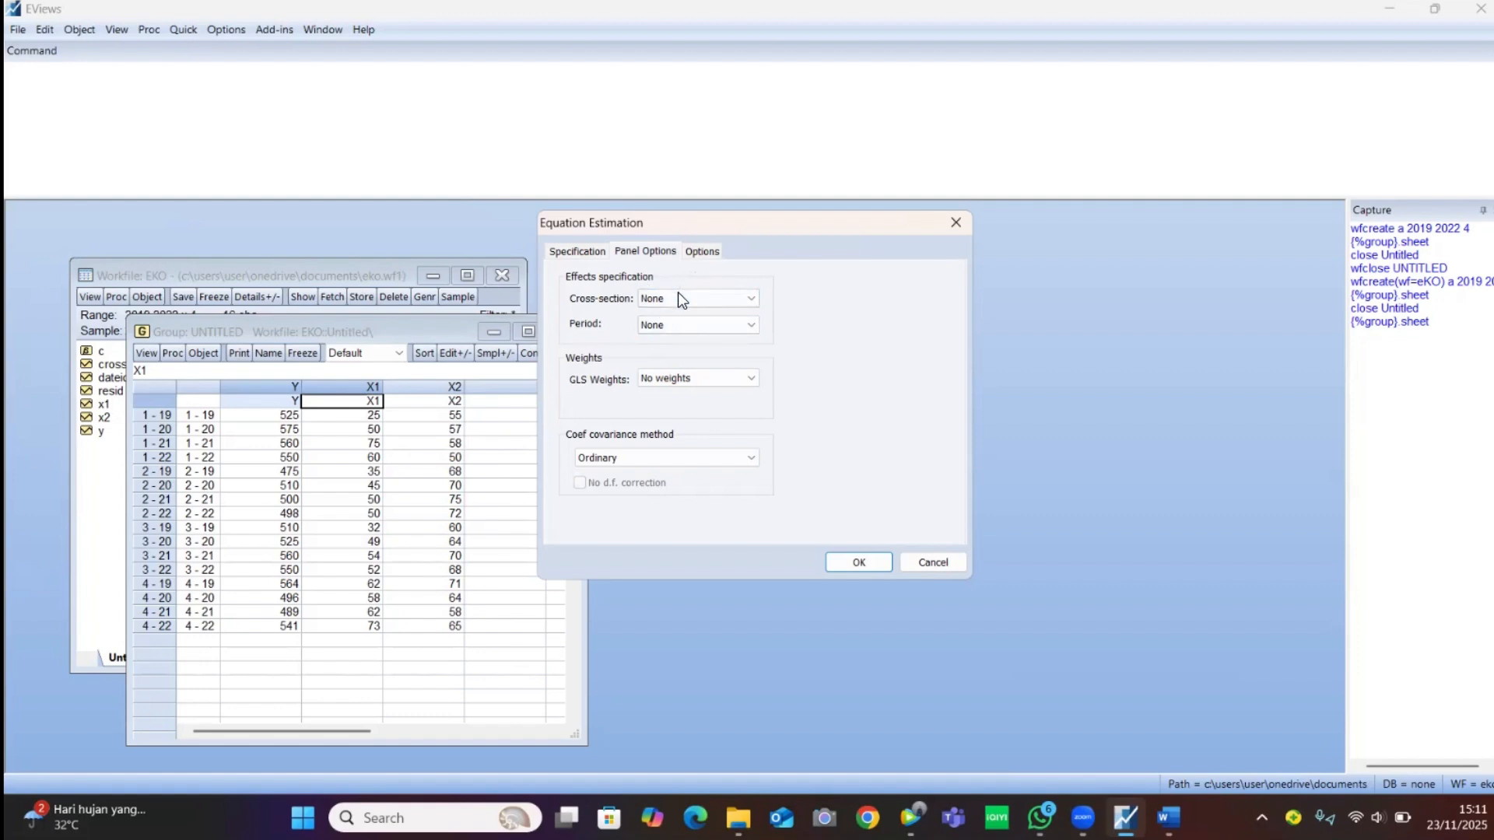
# Estimate the equation with Fixed cross-section effects and run the Redundant Fixed Effects - Likelihood Ratio test on it
pyautogui.click(680, 298)
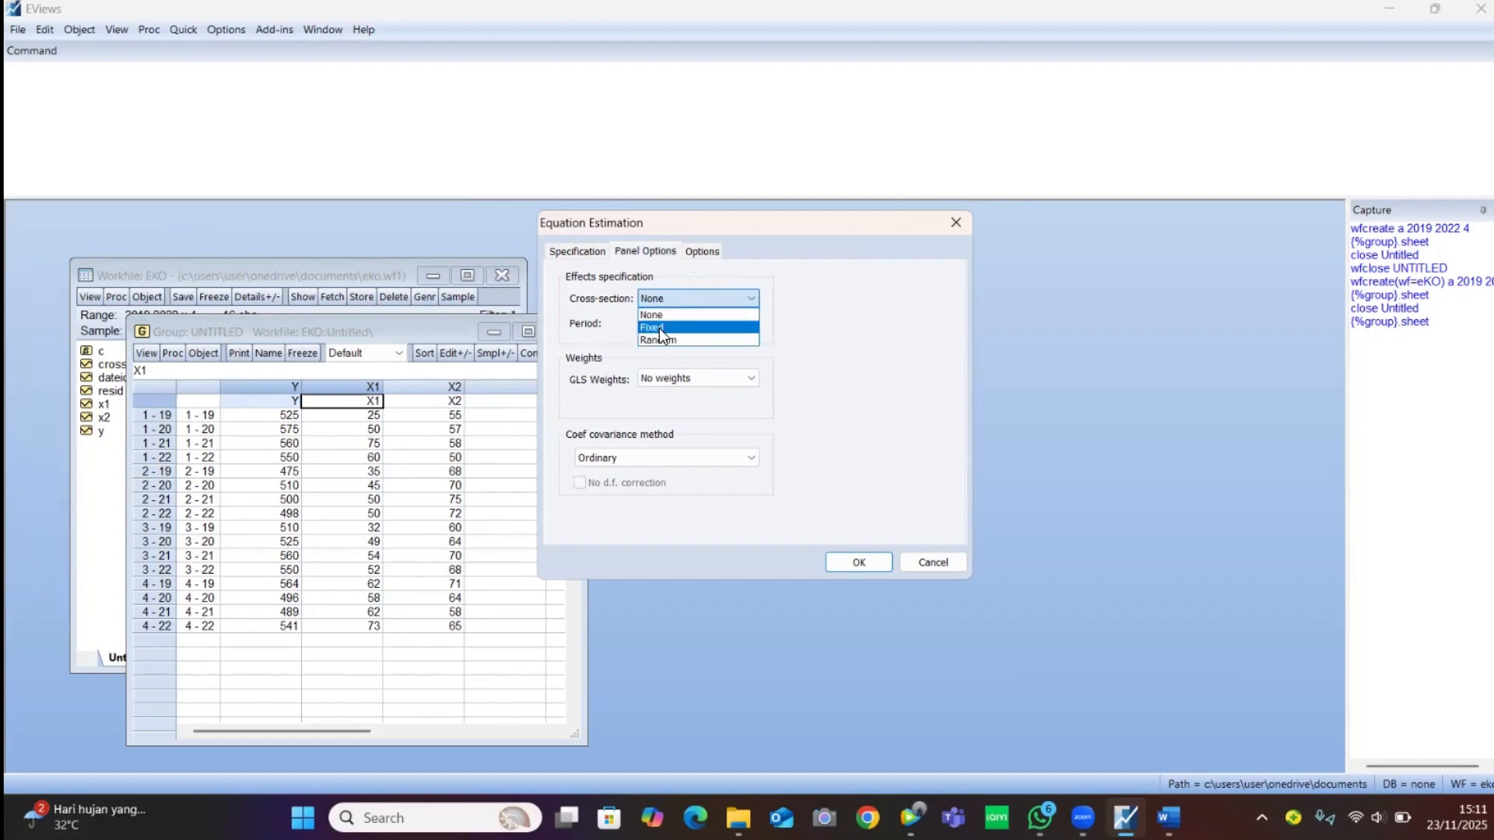
pyautogui.click(660, 328)
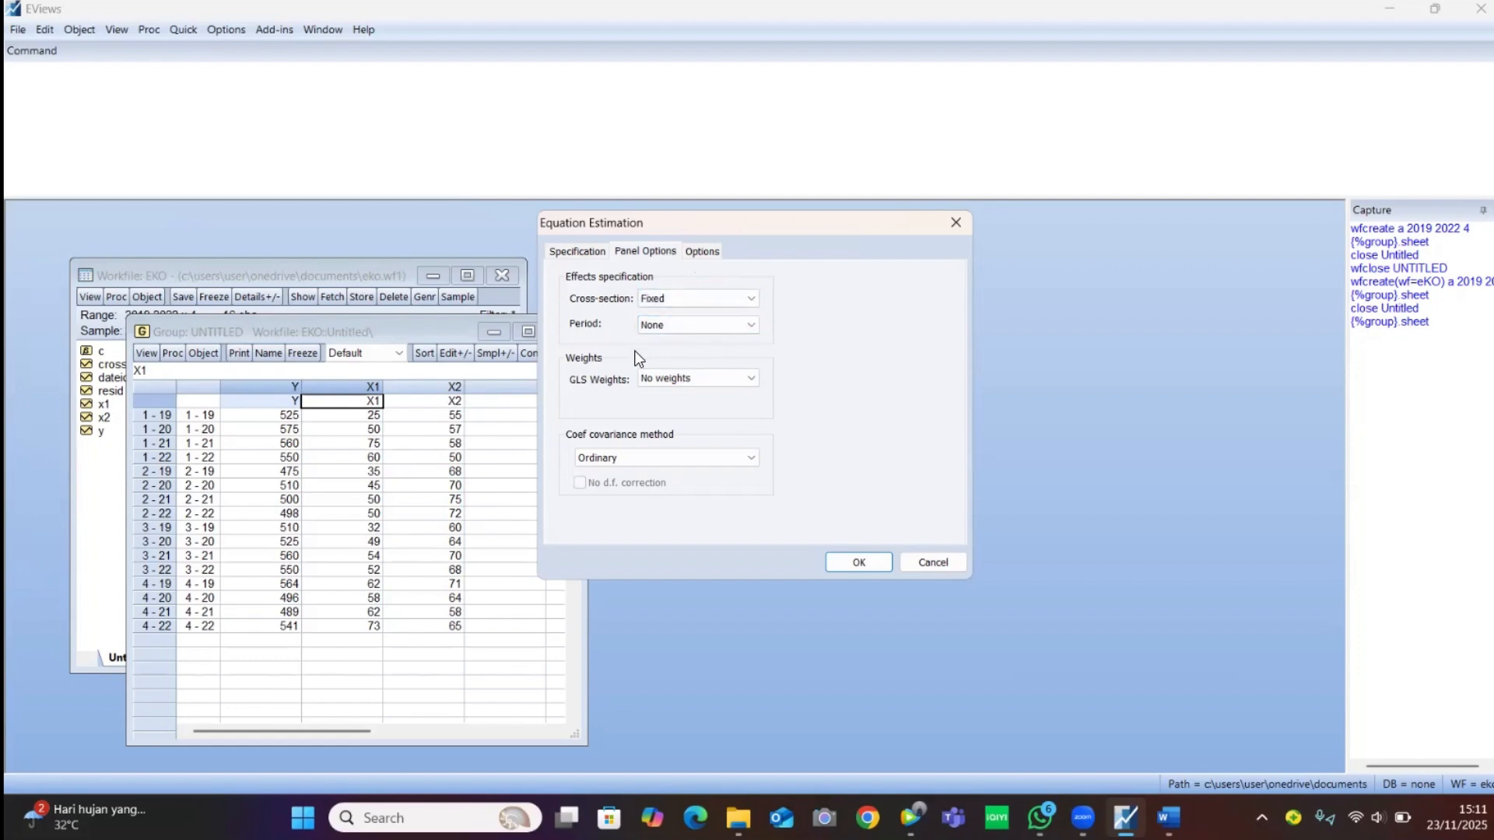
pyautogui.click(842, 561)
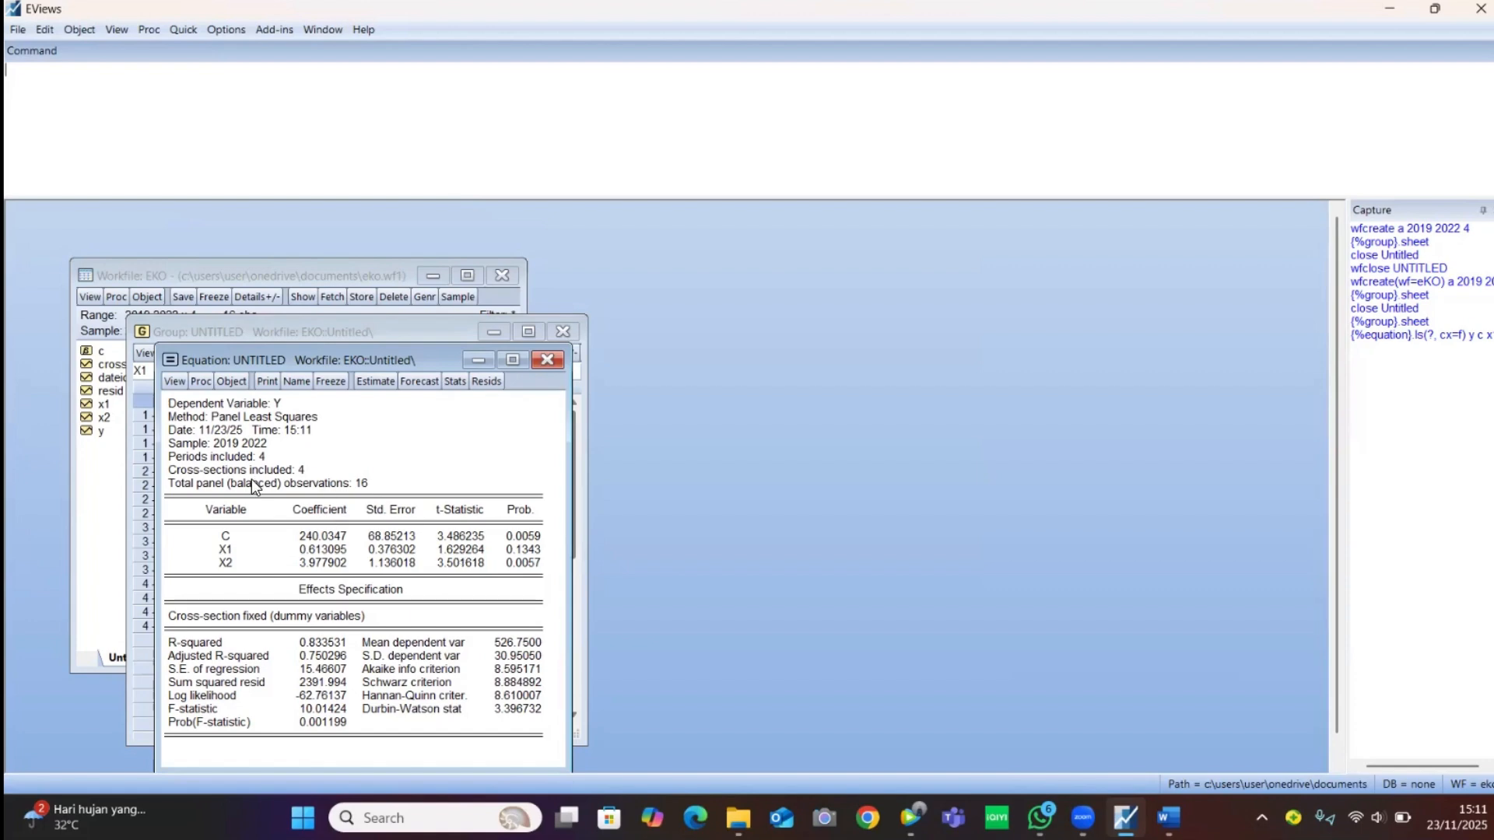
pyautogui.click(174, 381)
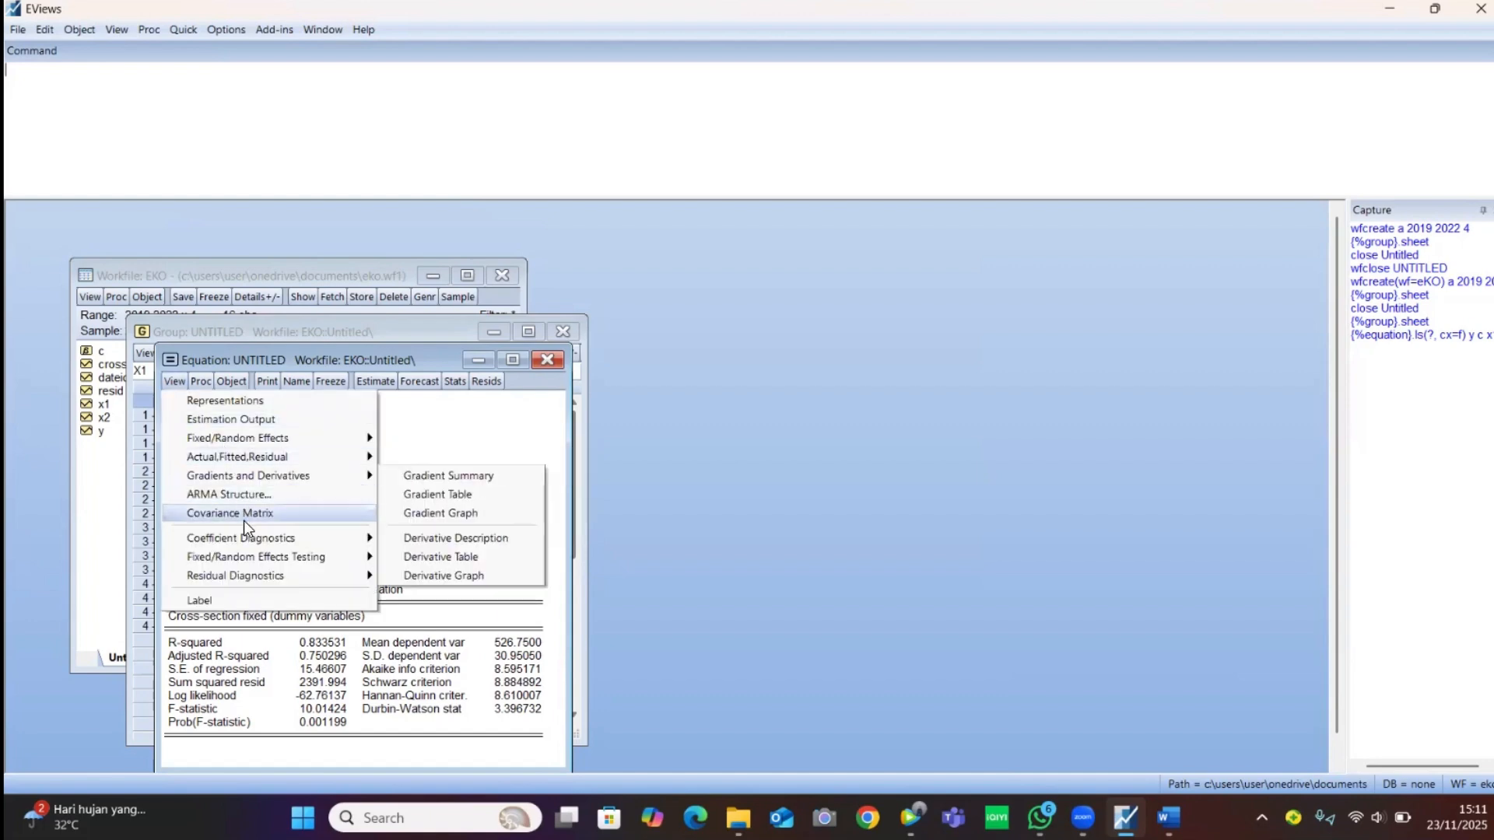
pyautogui.moveTo(246, 557)
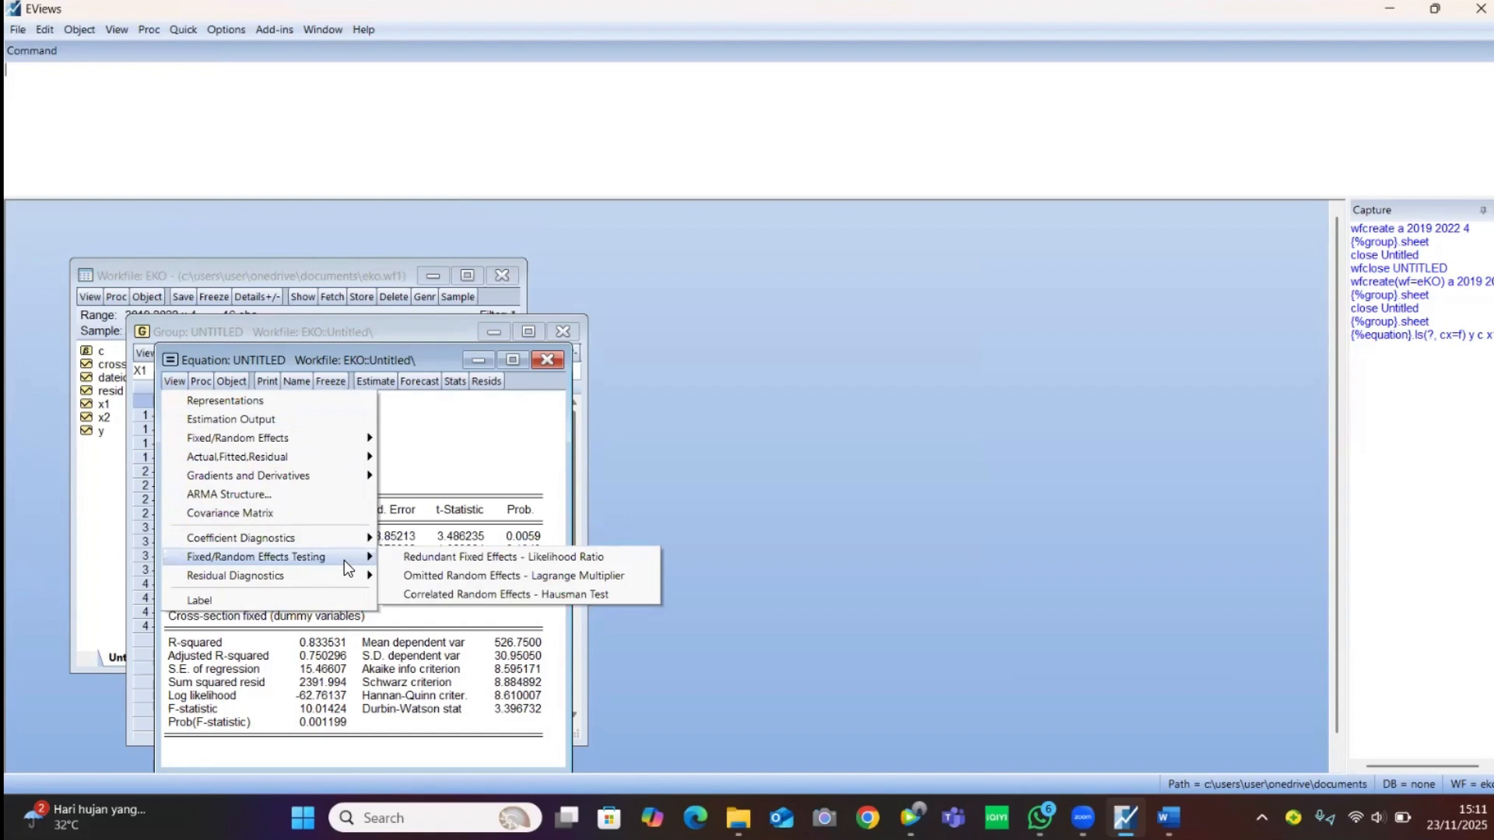
pyautogui.click(488, 557)
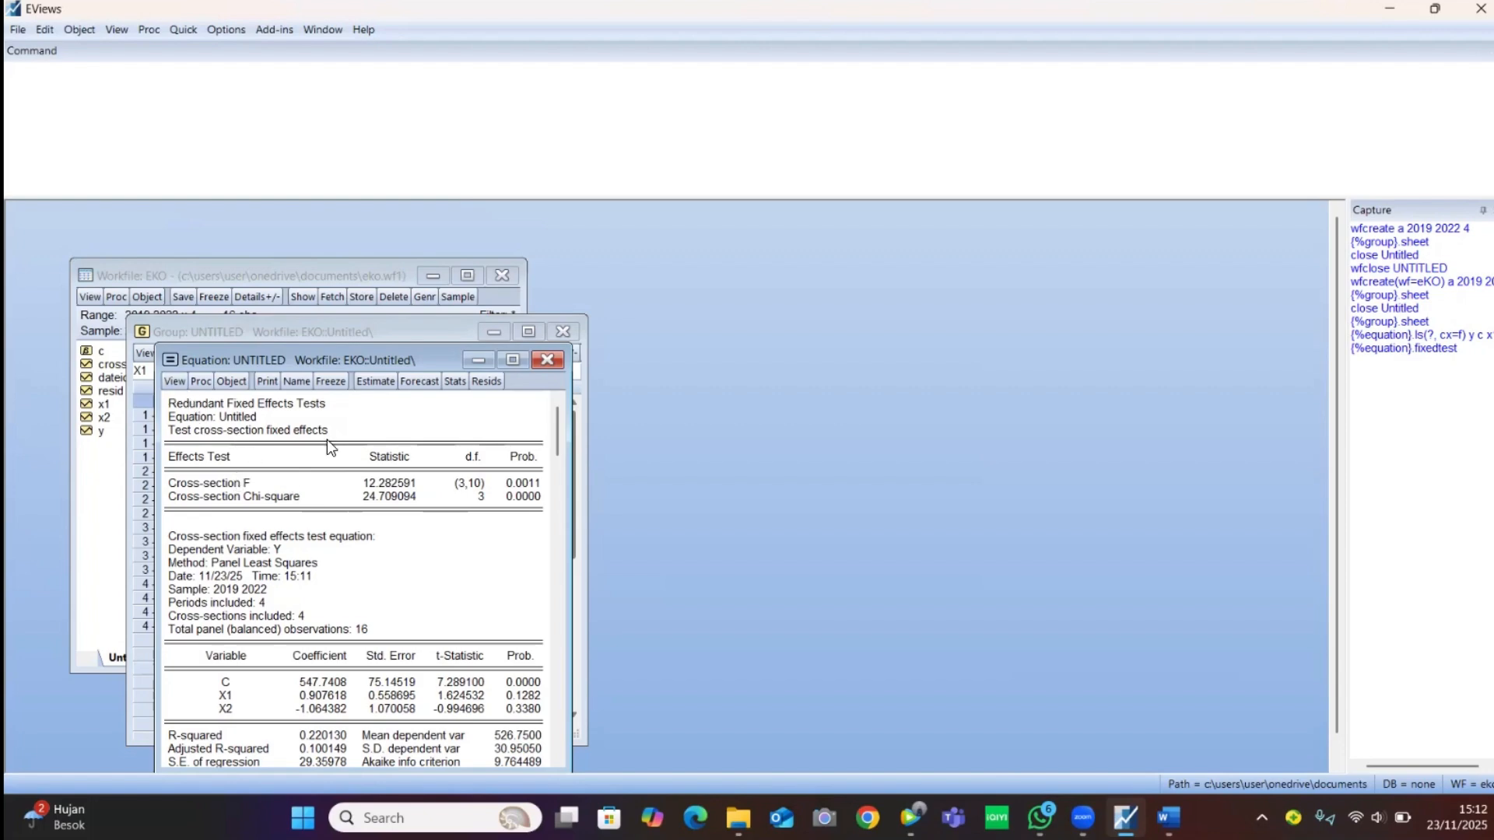
pyautogui.click(201, 381)
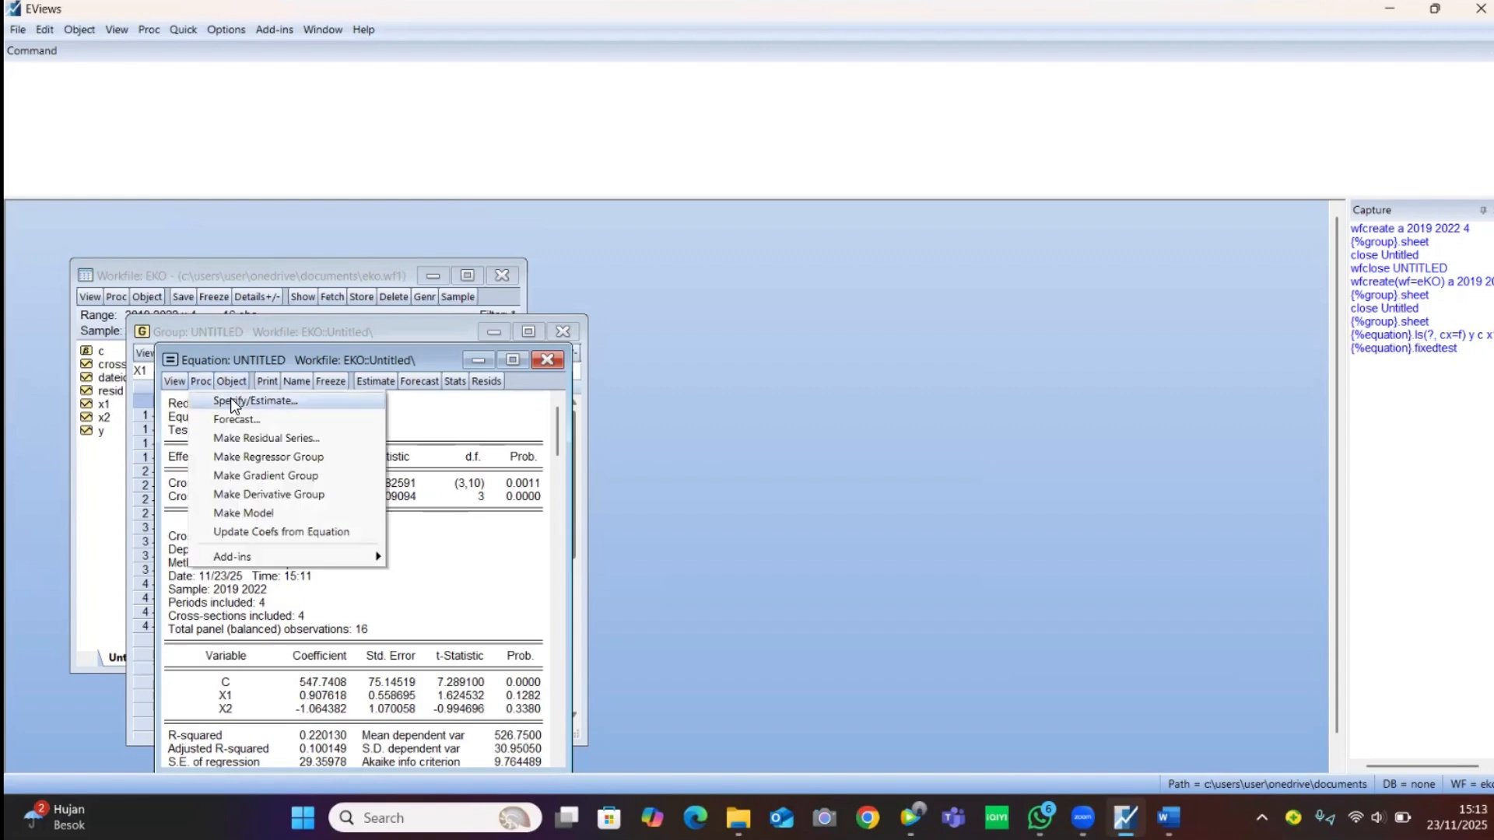
pyautogui.click(180, 414)
pyautogui.click(175, 383)
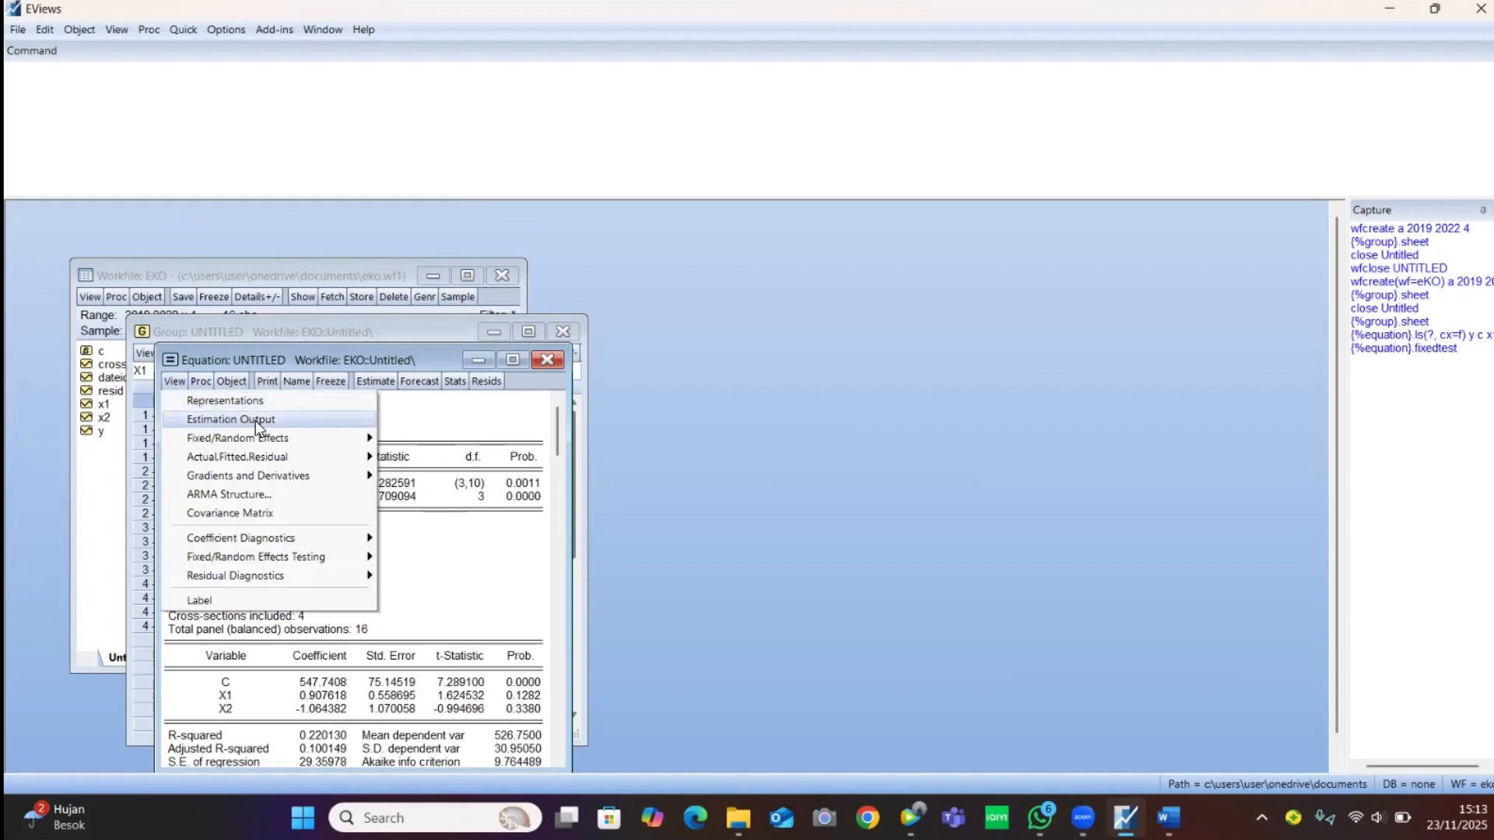
pyautogui.moveTo(342, 438)
pyautogui.click(416, 411)
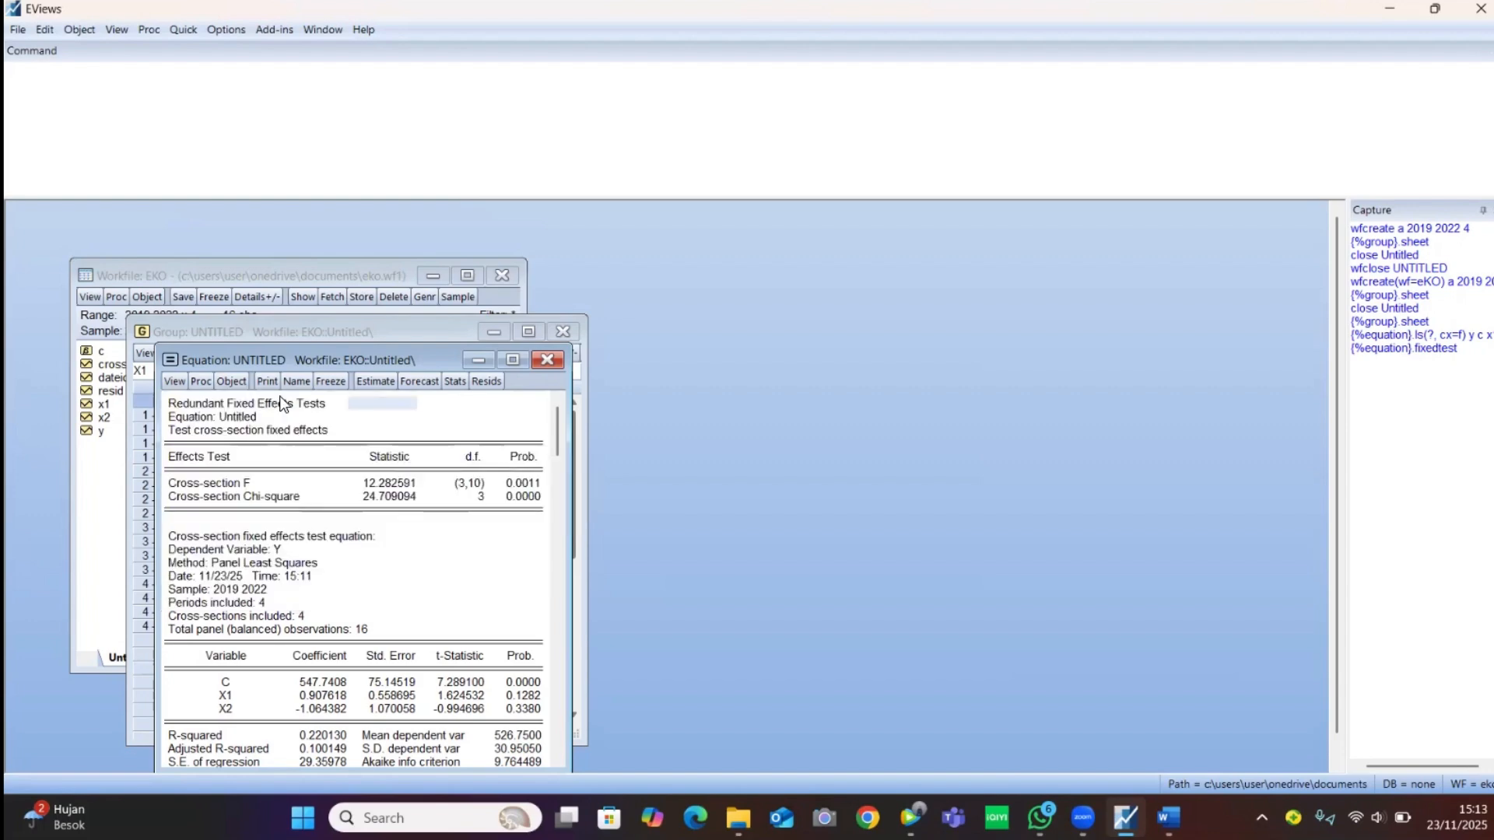
# Re-estimate the y c x1 x2 equation with its cross-section effects set to Random
pyautogui.click(201, 382)
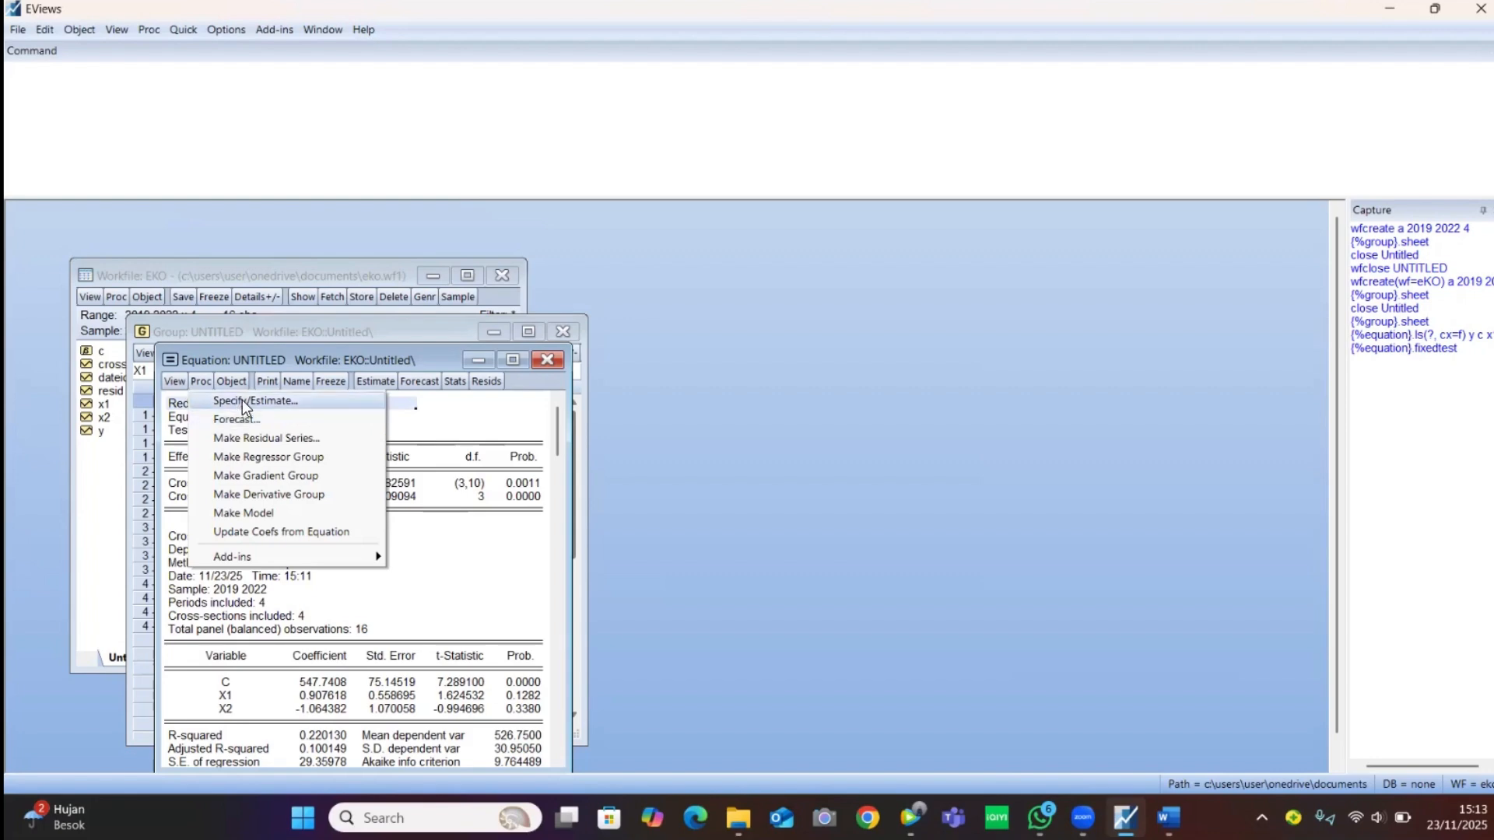
pyautogui.click(241, 402)
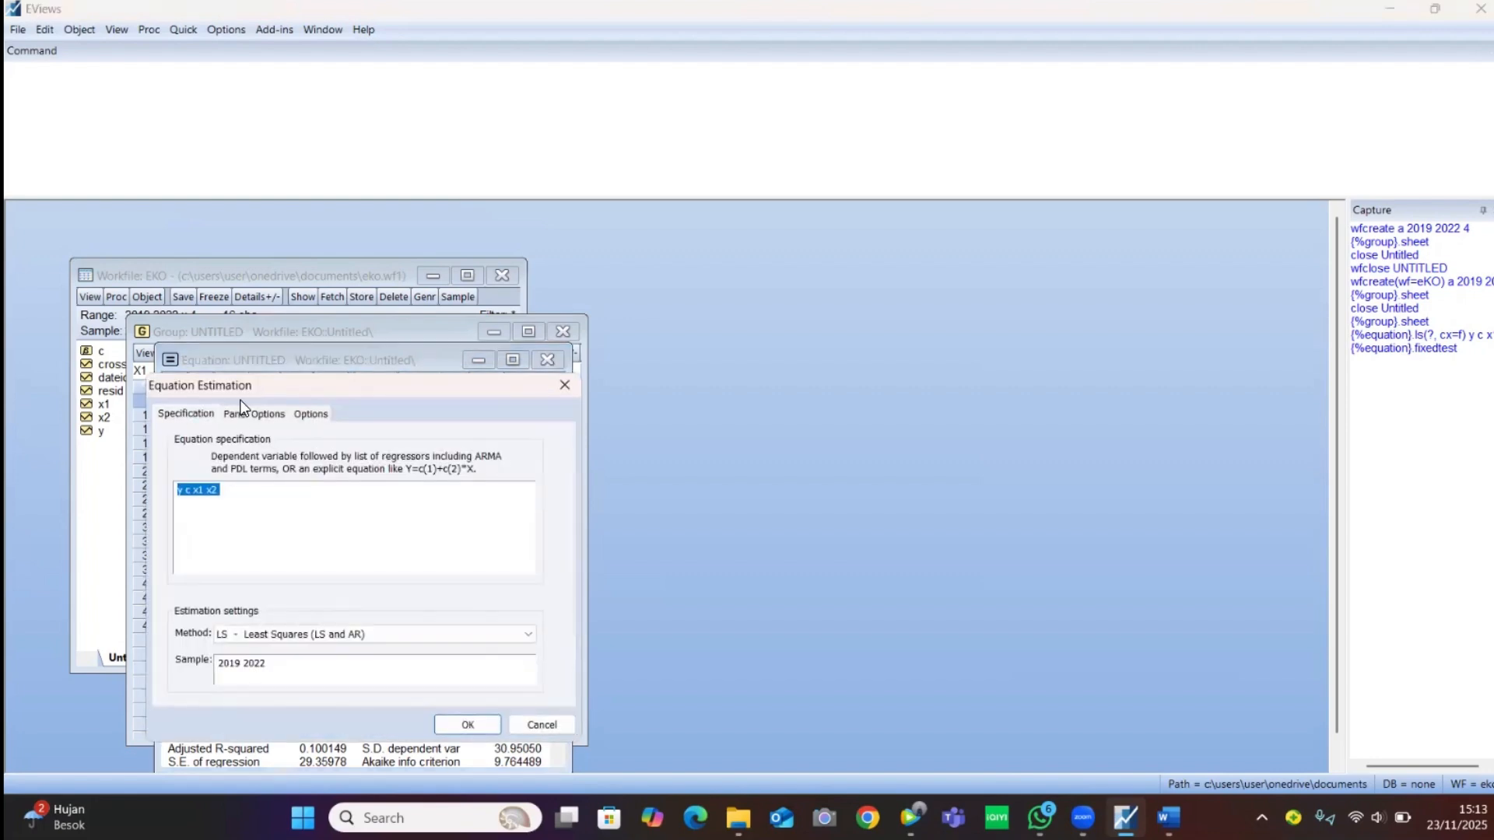
pyautogui.click(235, 413)
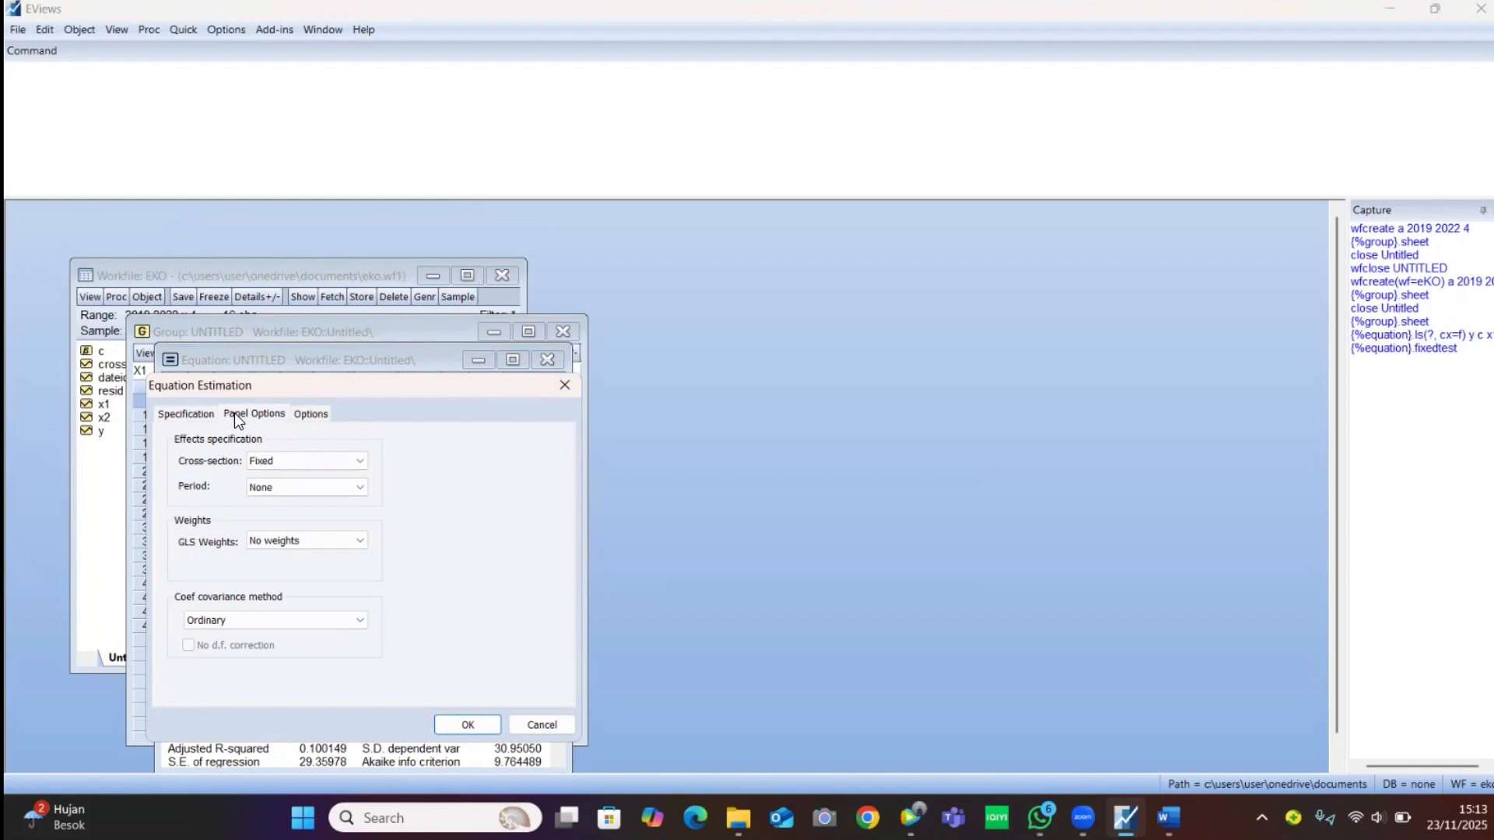
pyautogui.click(279, 465)
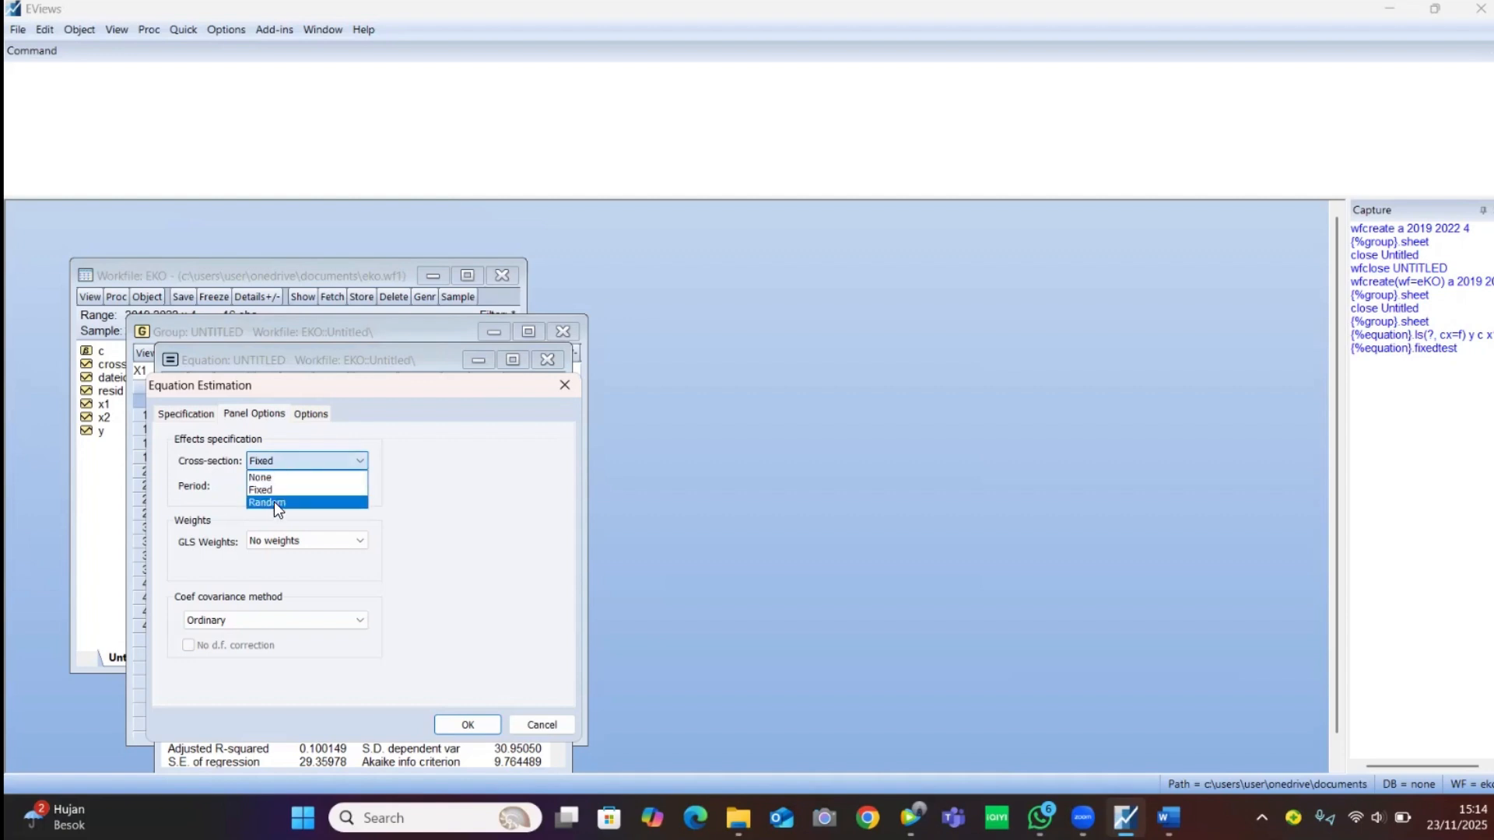
pyautogui.click(274, 501)
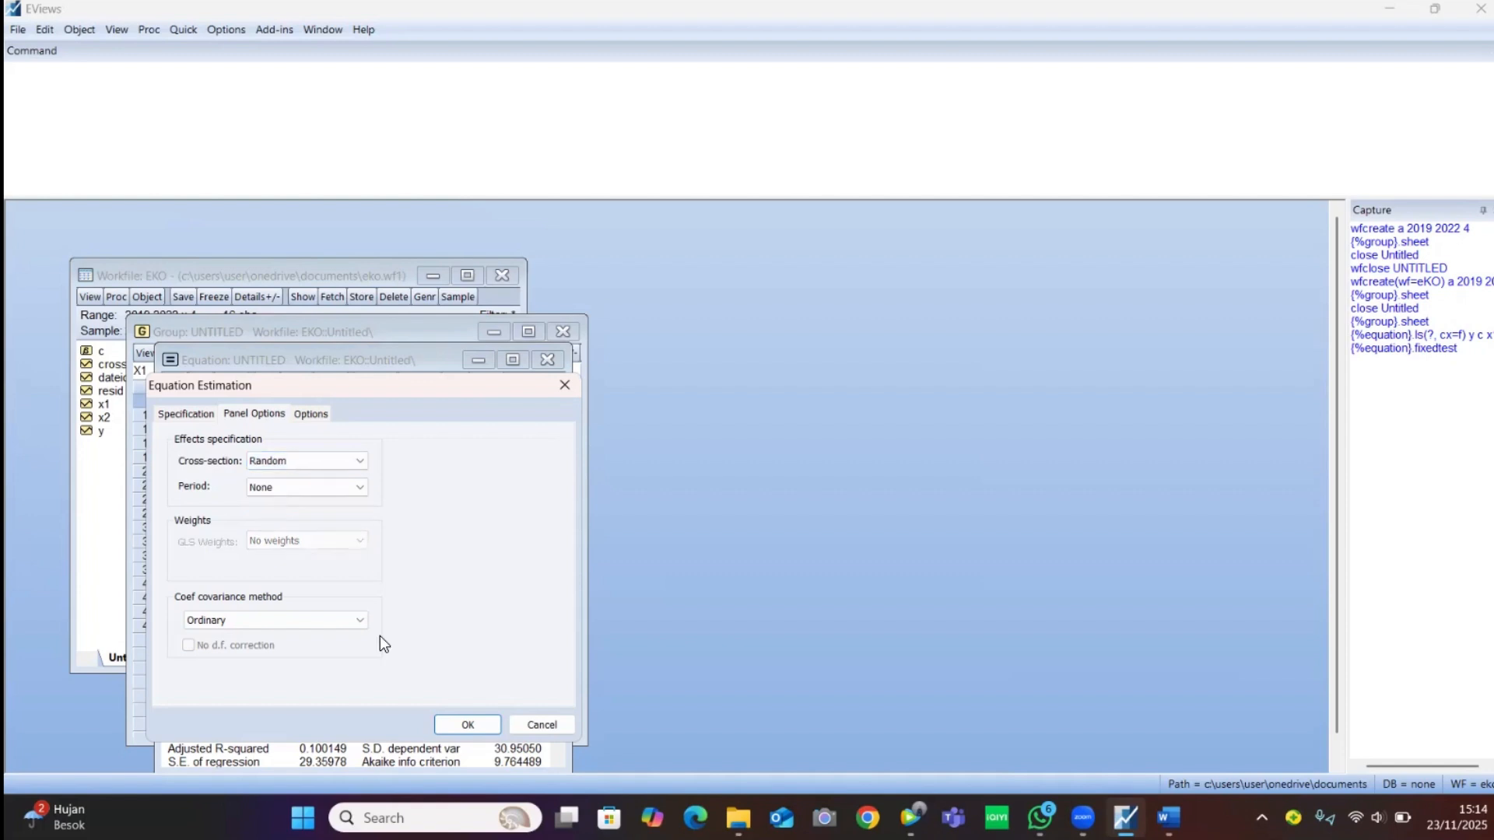
pyautogui.click(472, 729)
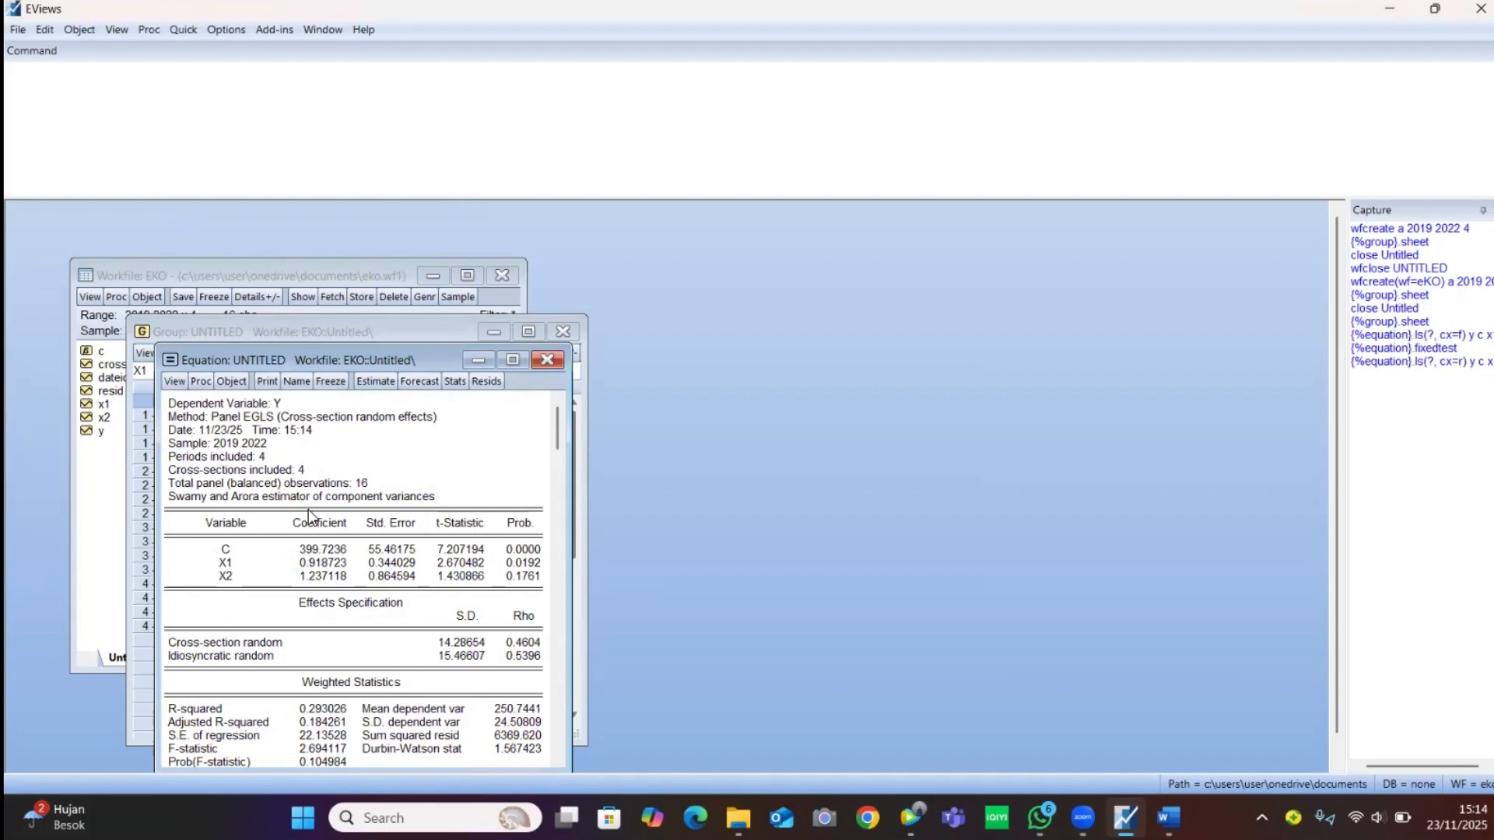
# Run the Correlated Random Effects - Hausman Test on the random effects equation
pyautogui.click(175, 381)
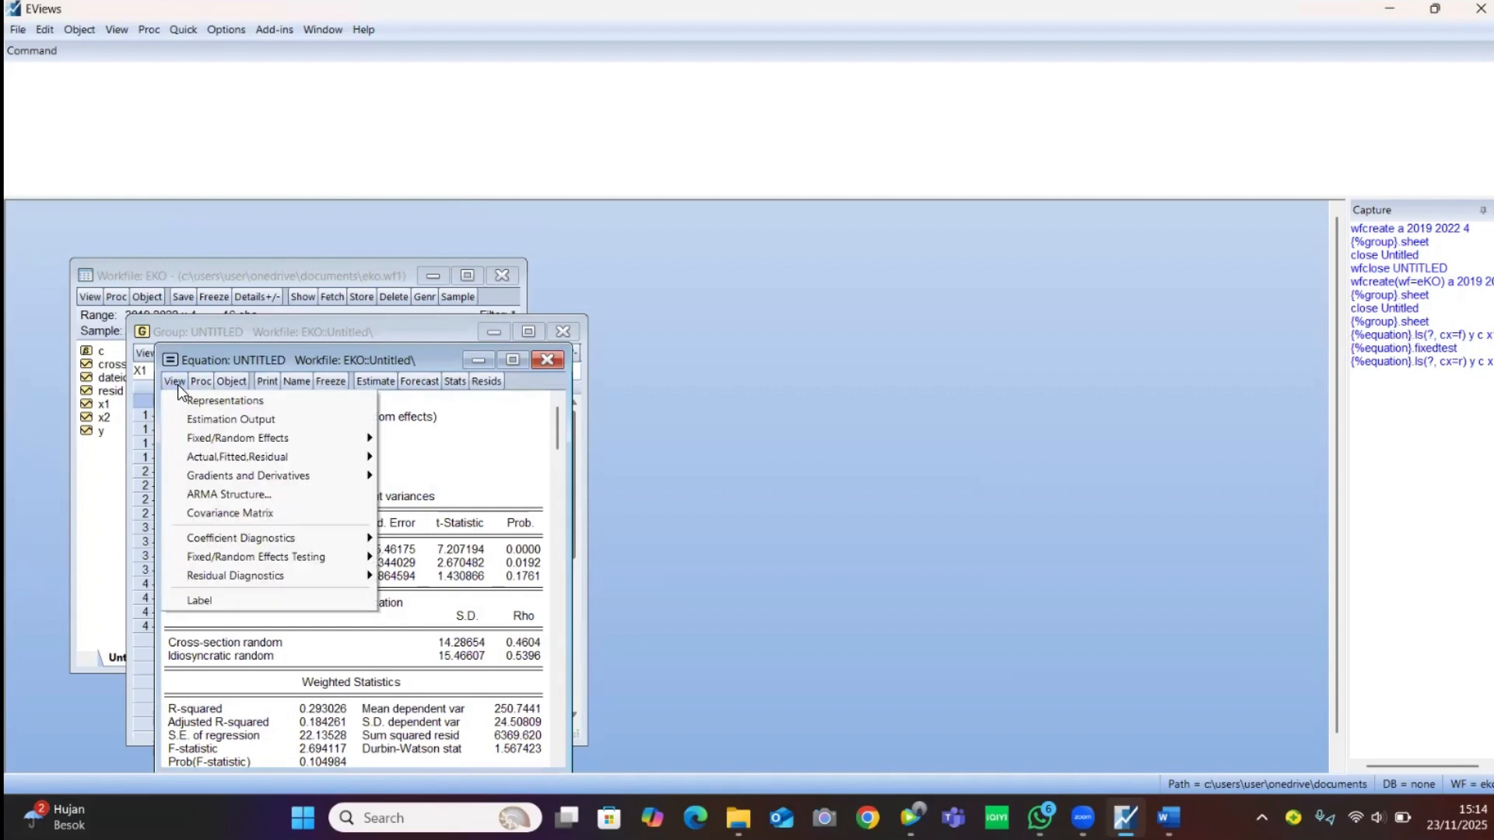
pyautogui.moveTo(241, 557)
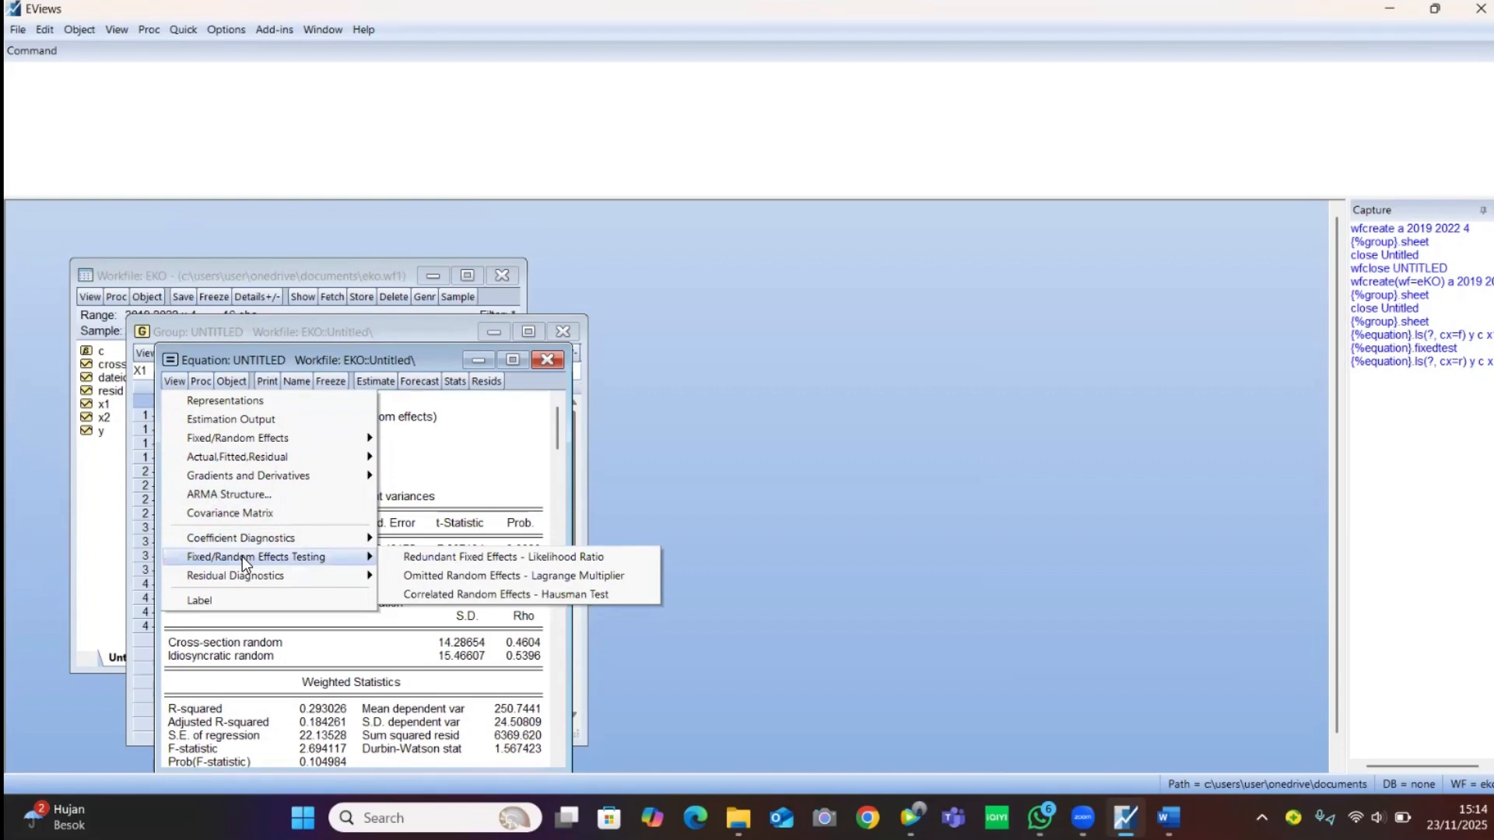
pyautogui.click(423, 594)
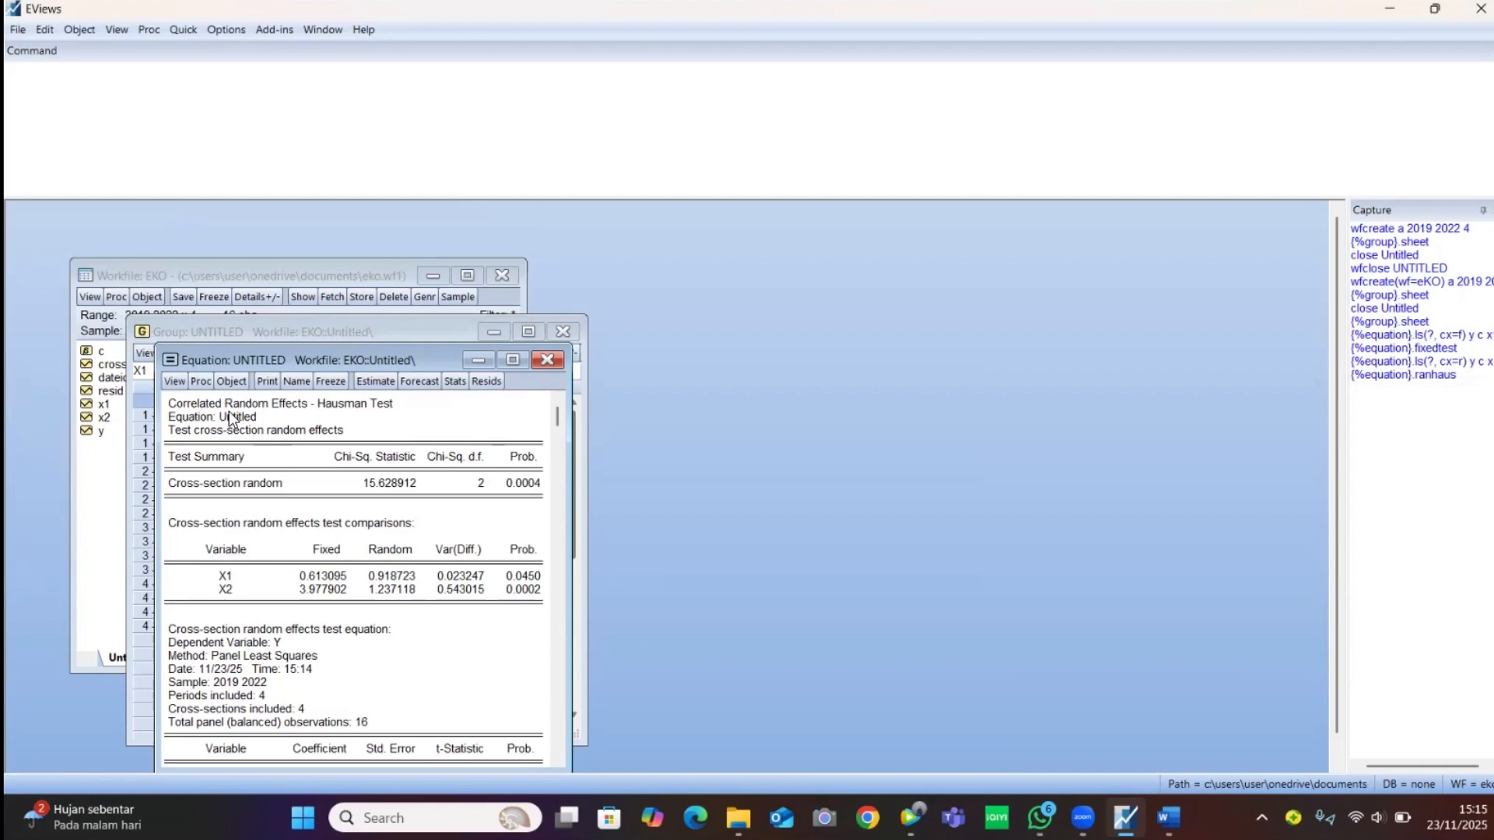
# Change the equation's cross-section effects to Fixed and estimate it again
pyautogui.click(194, 383)
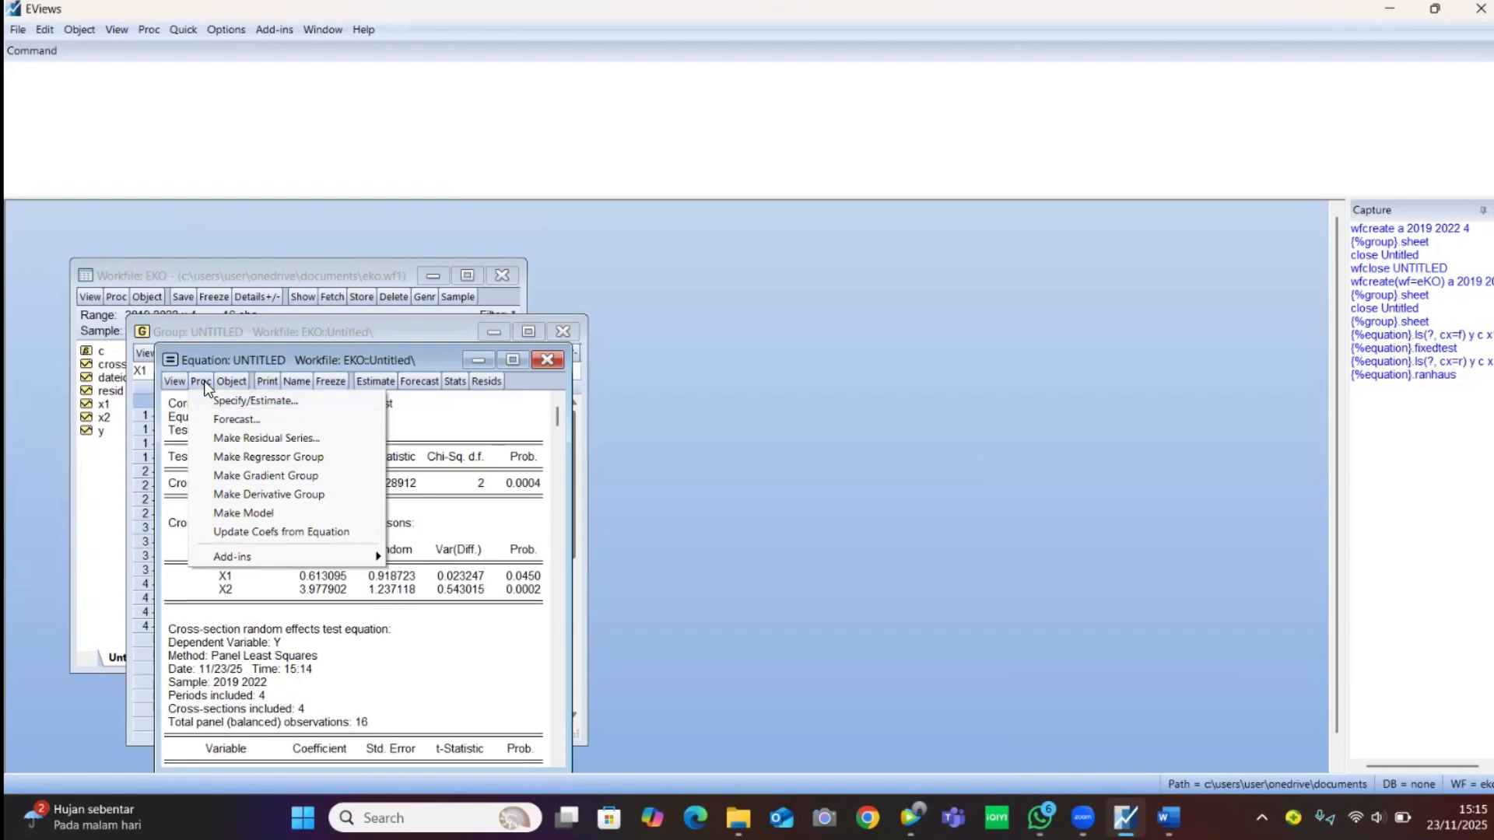
pyautogui.click(236, 400)
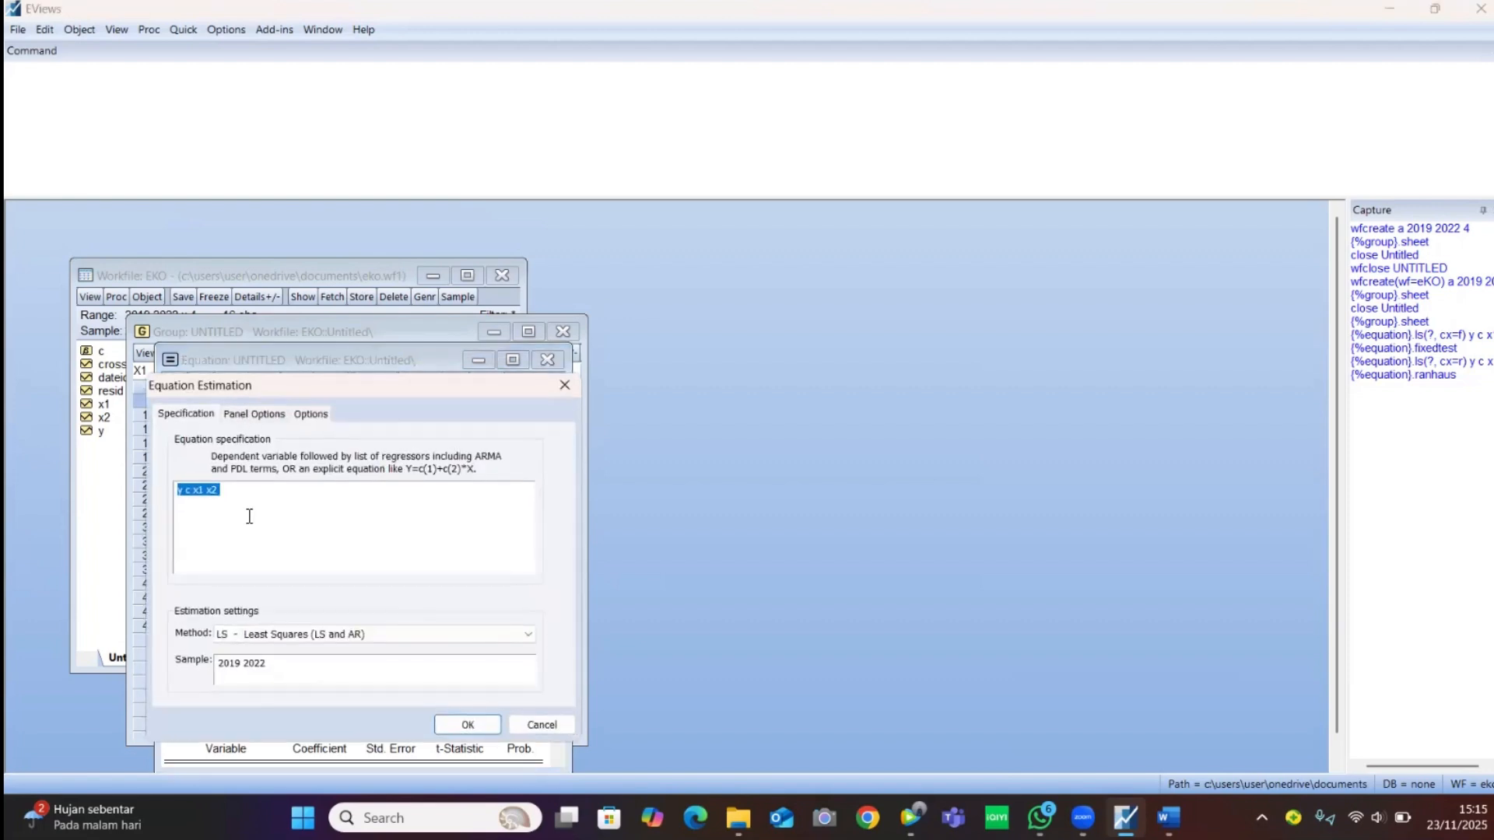
pyautogui.click(243, 415)
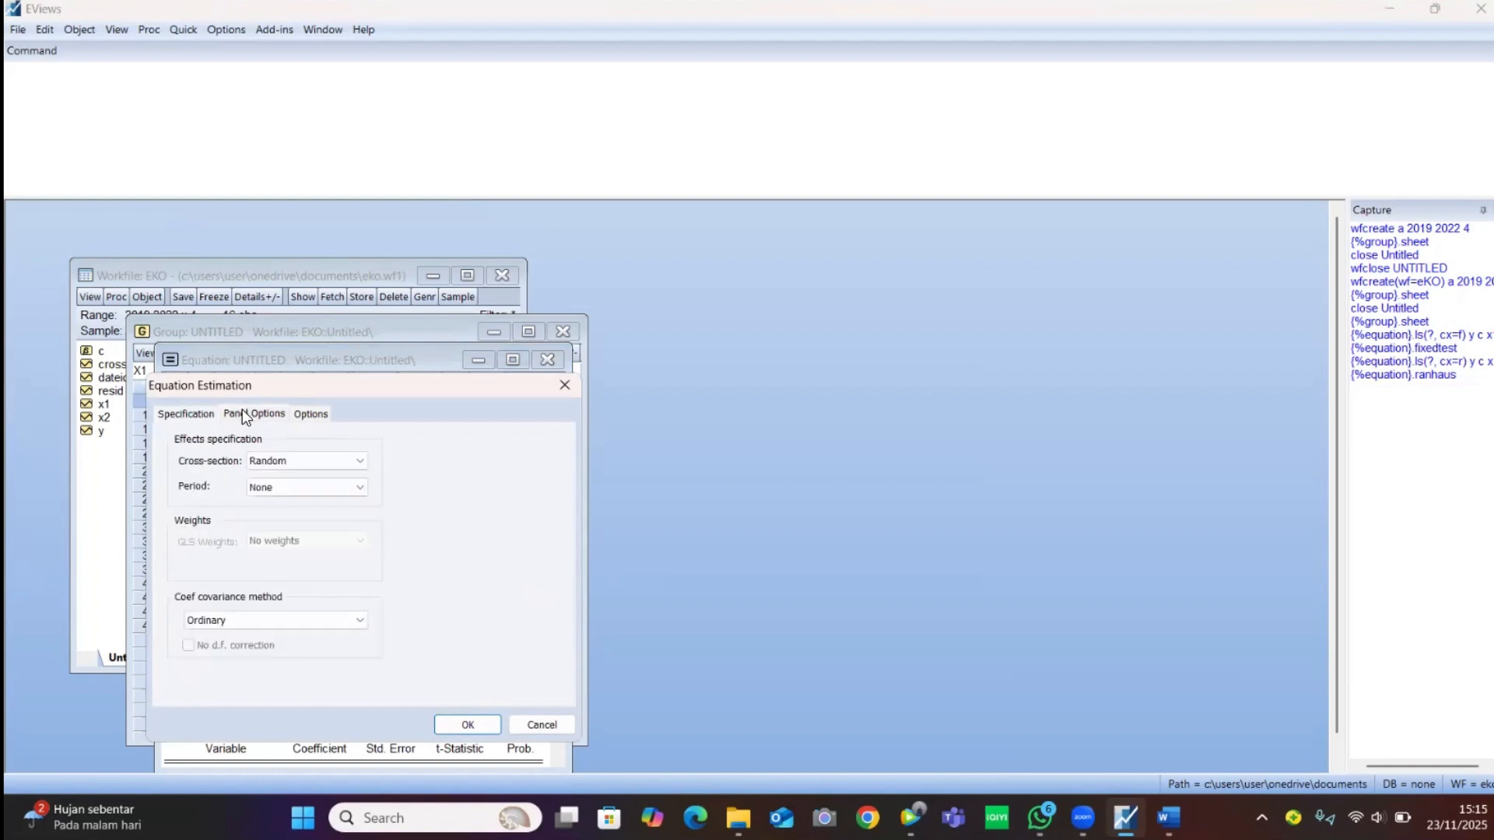
pyautogui.click(277, 467)
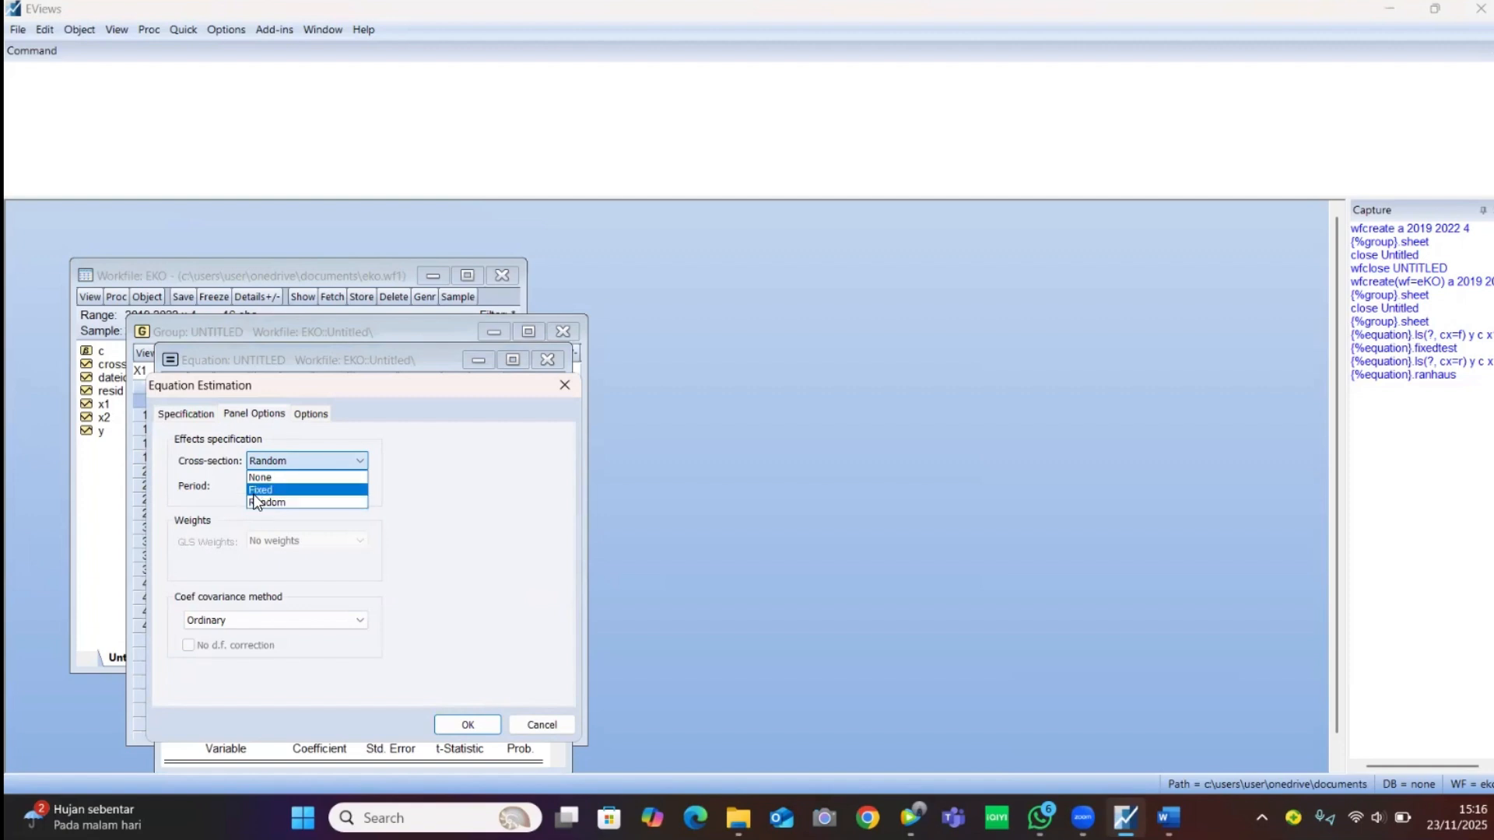
pyautogui.click(257, 490)
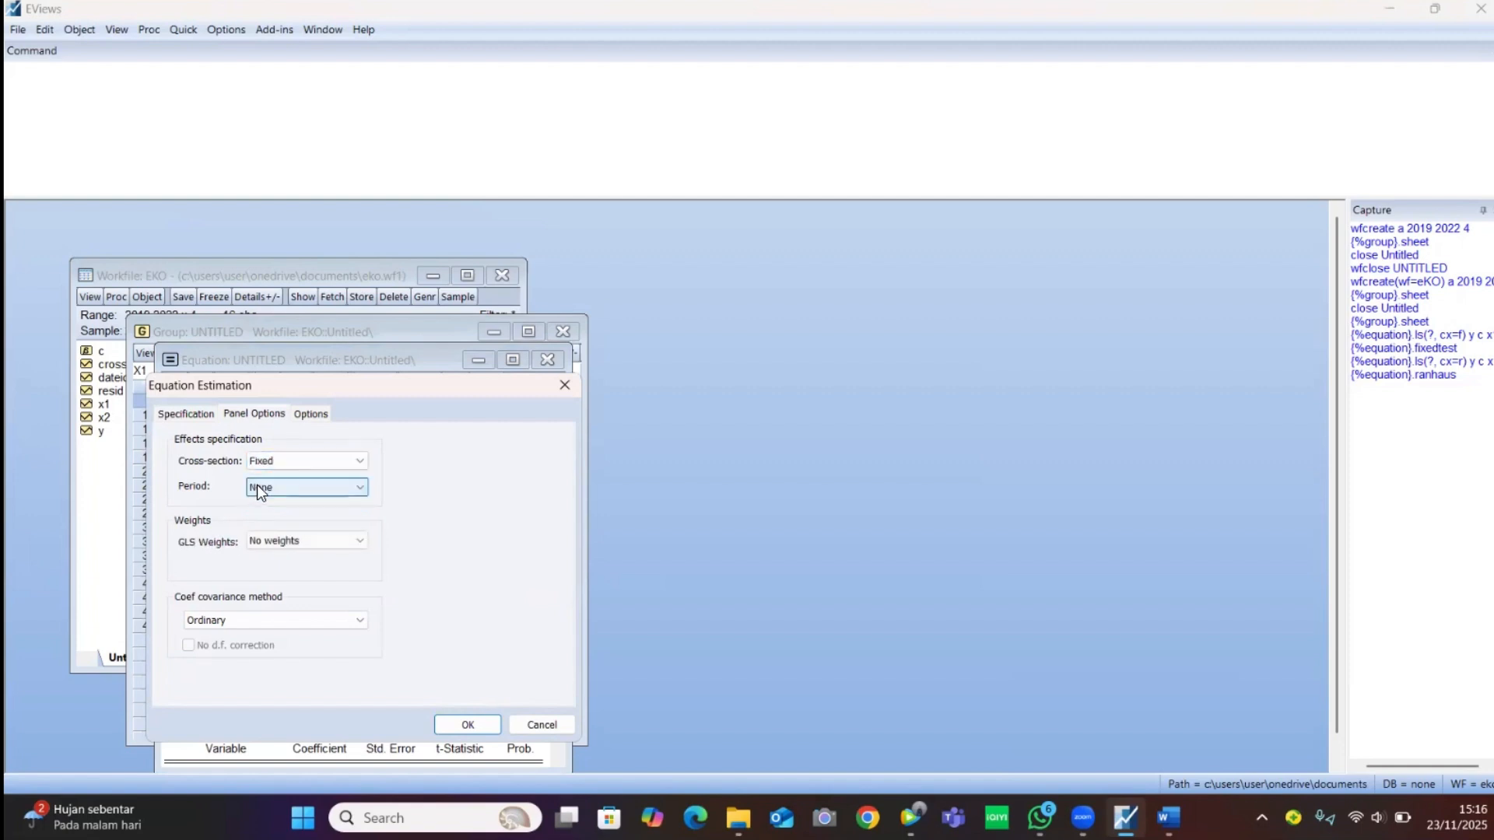
pyautogui.click(457, 728)
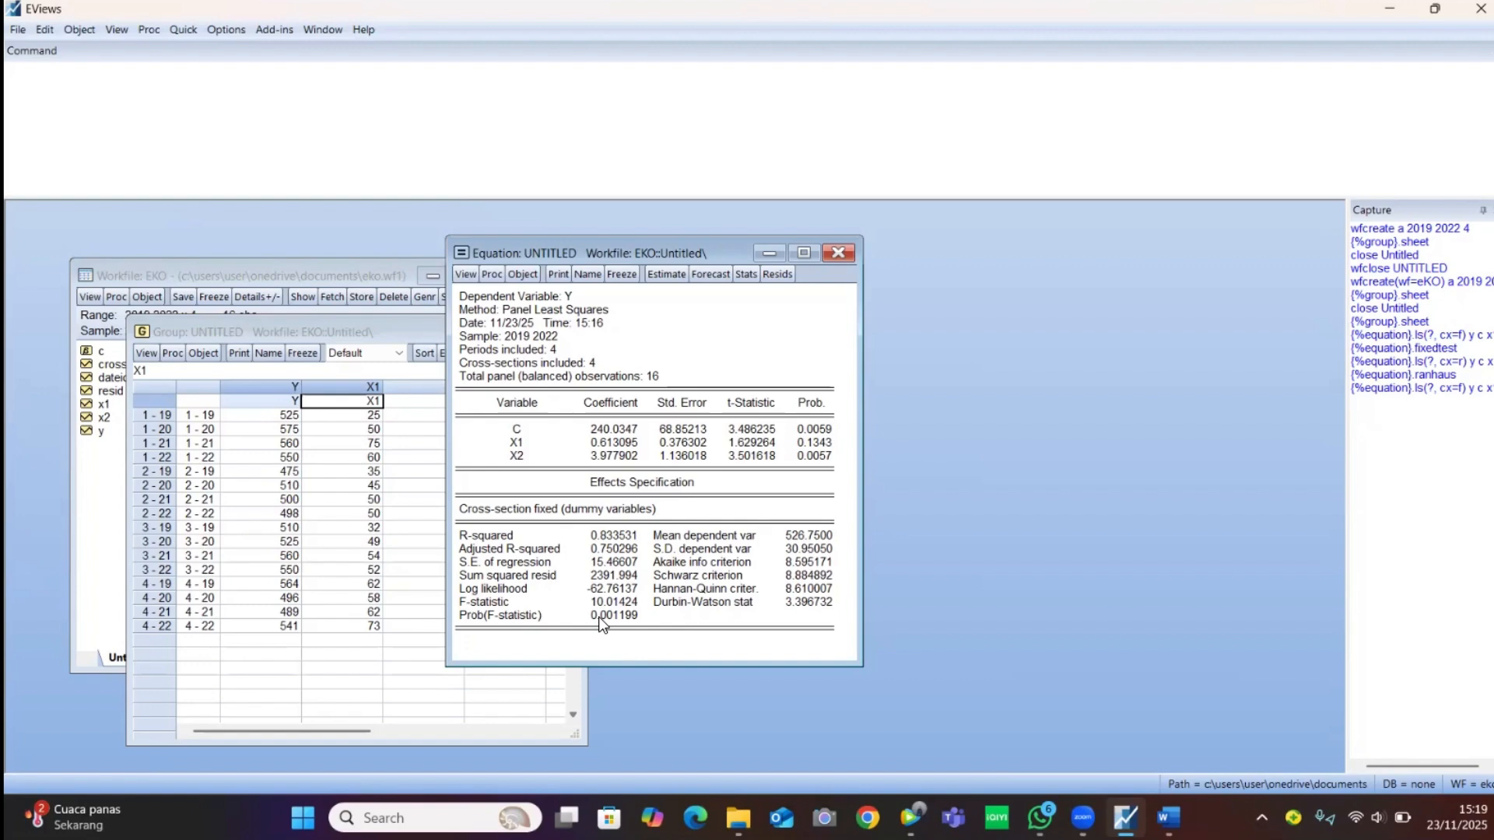
# Re-estimate the equation as a common effect model with cross-section effects set to None
pyautogui.click(724, 484)
pyautogui.click(493, 276)
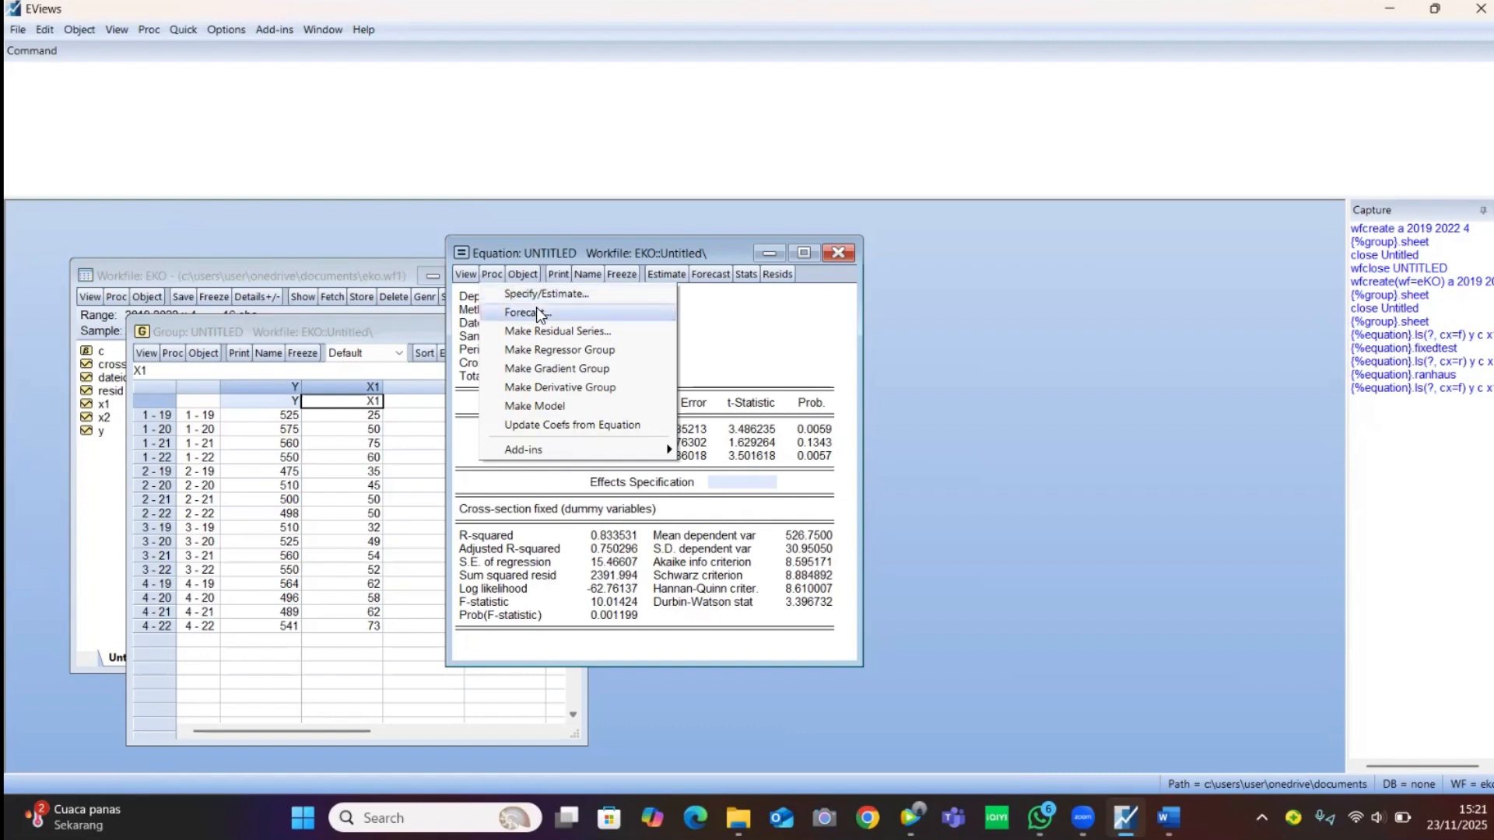
pyautogui.click(534, 293)
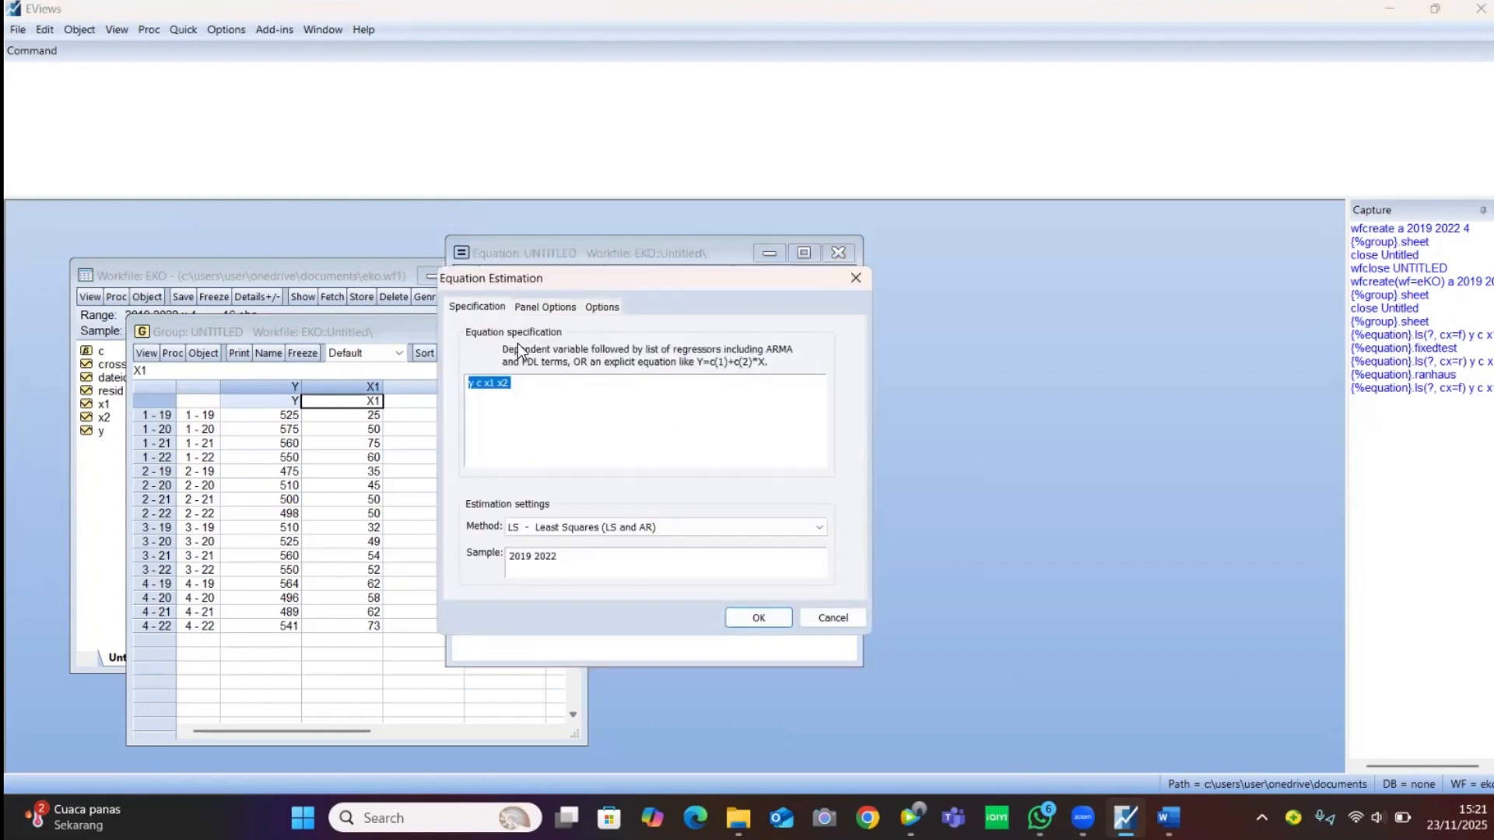
pyautogui.click(529, 311)
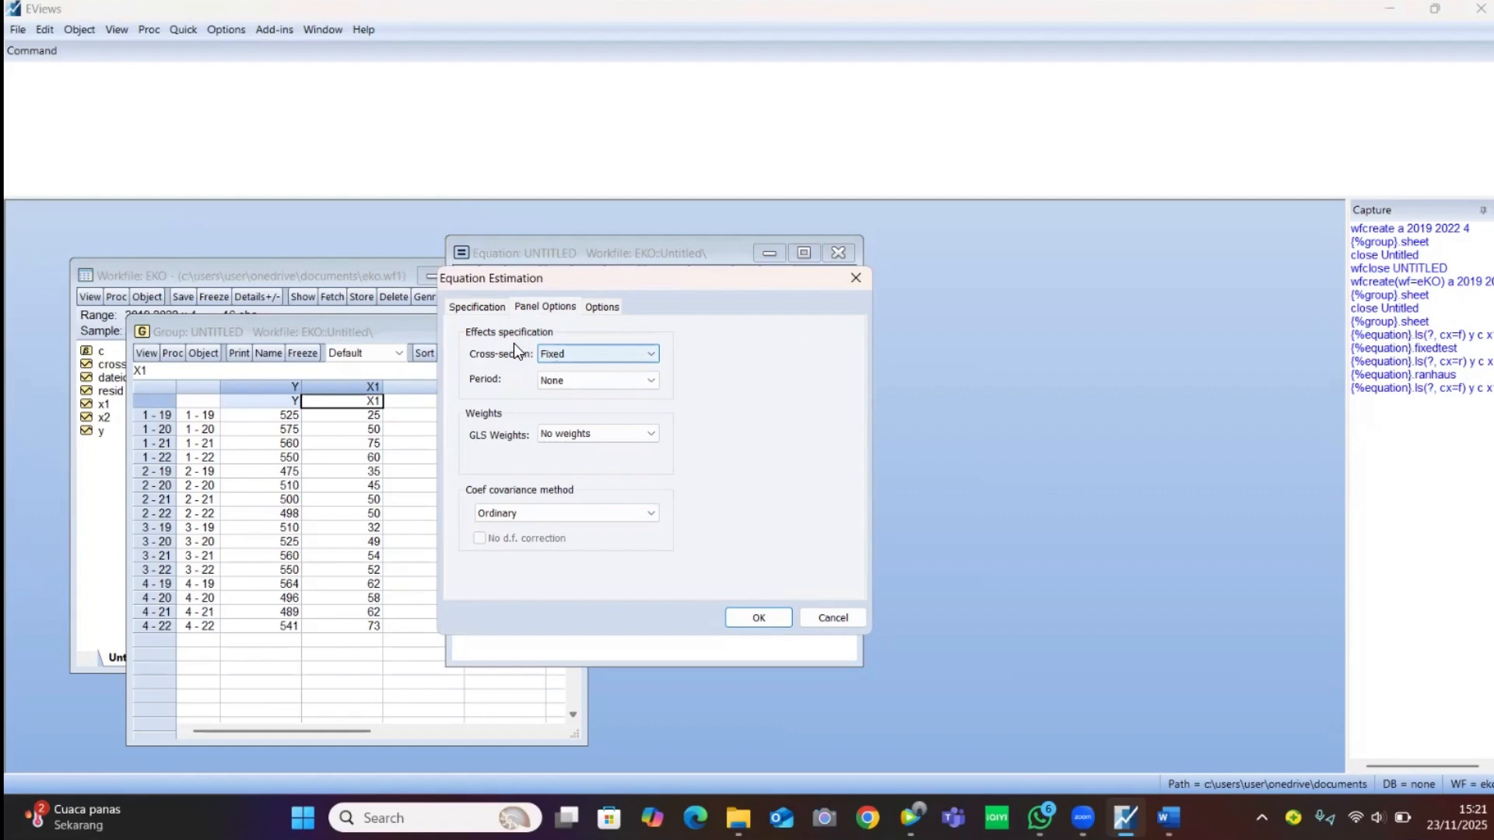
pyautogui.click(562, 352)
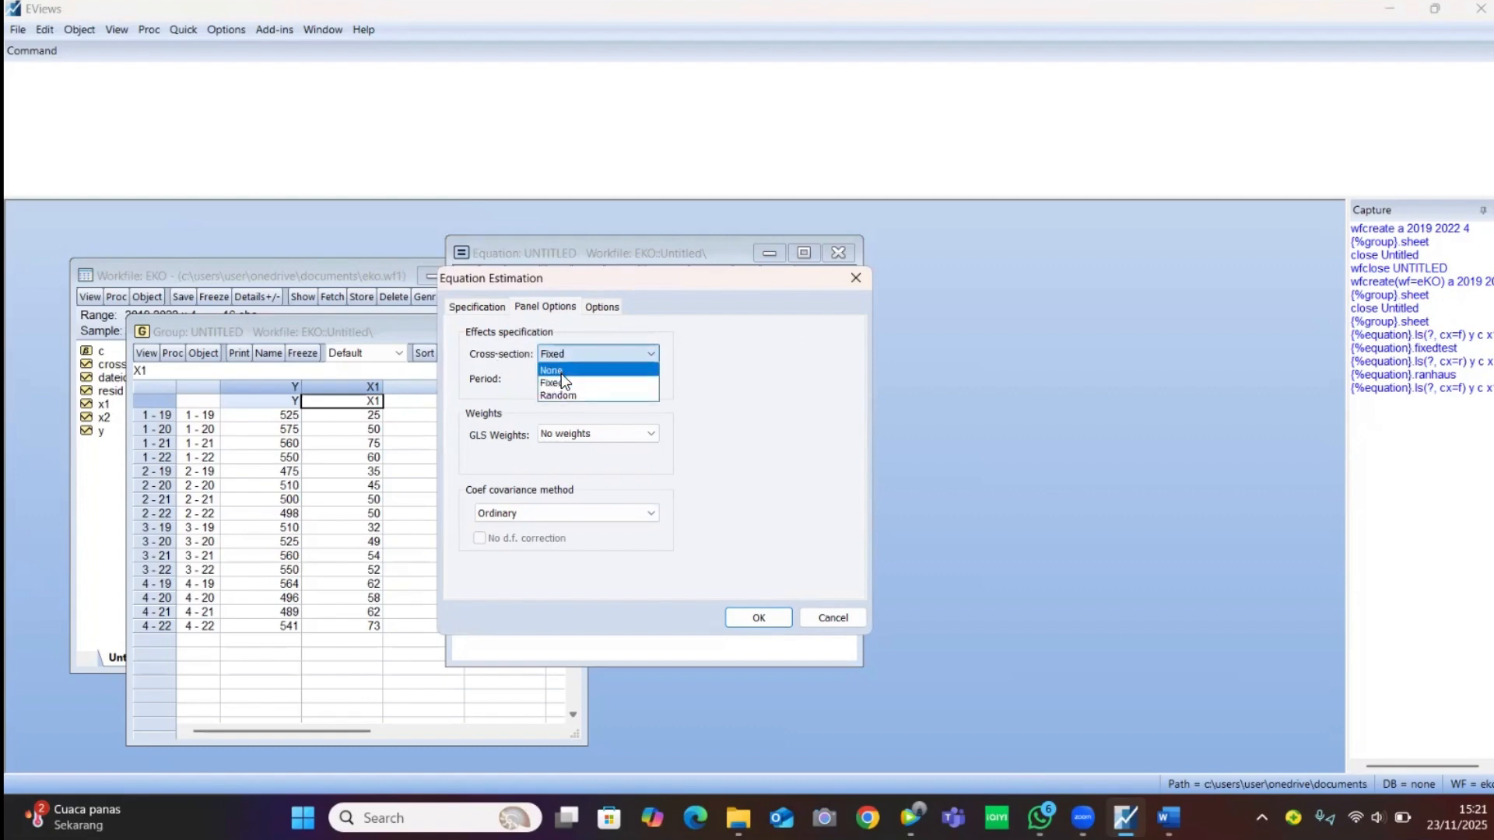
pyautogui.click(562, 372)
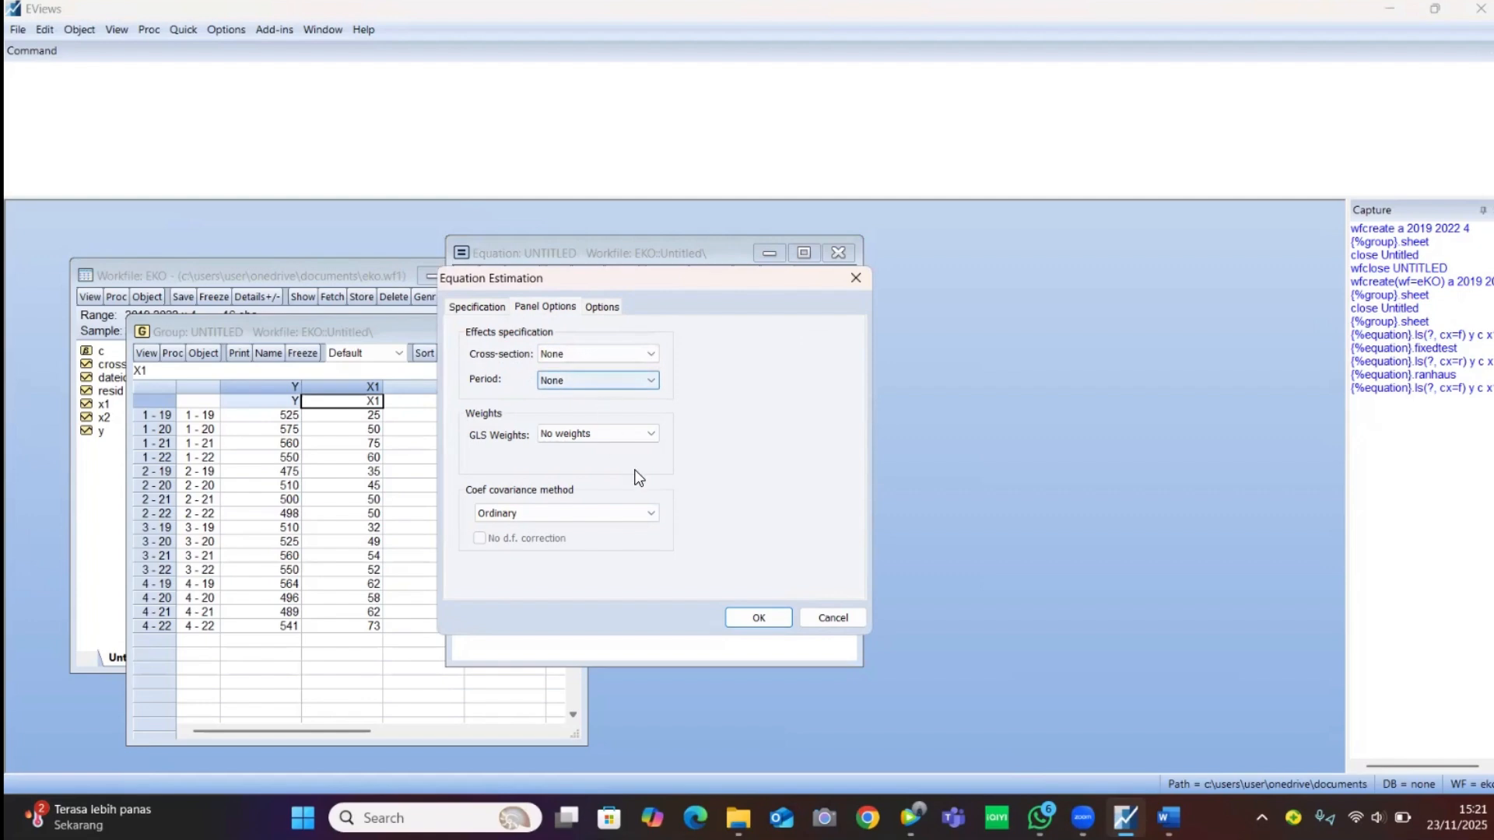
pyautogui.click(758, 618)
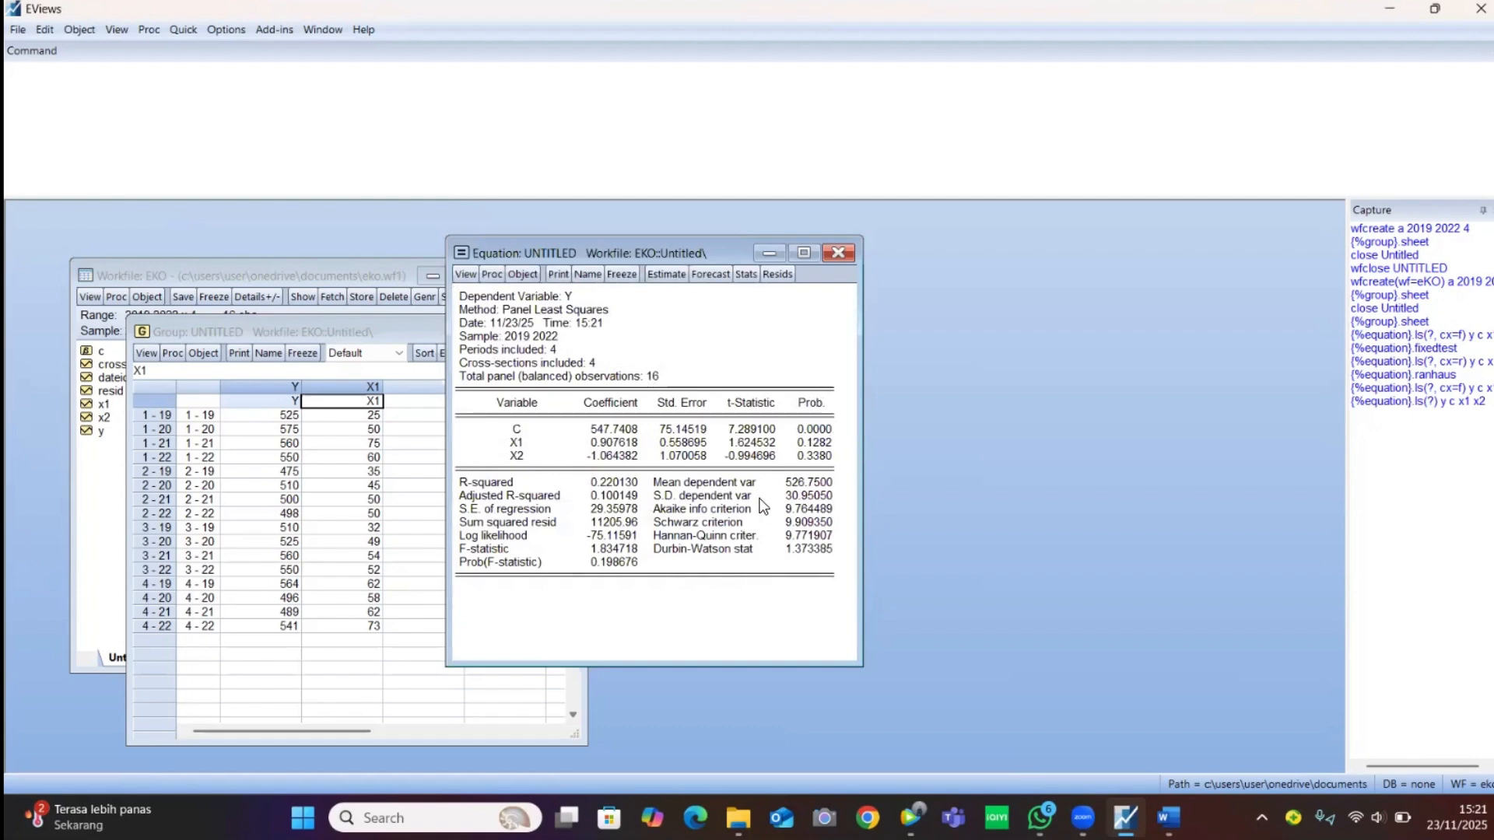
# Run the Omitted Random Effects - Lagrange Multiplier test on the common effect equation
pyautogui.click(465, 275)
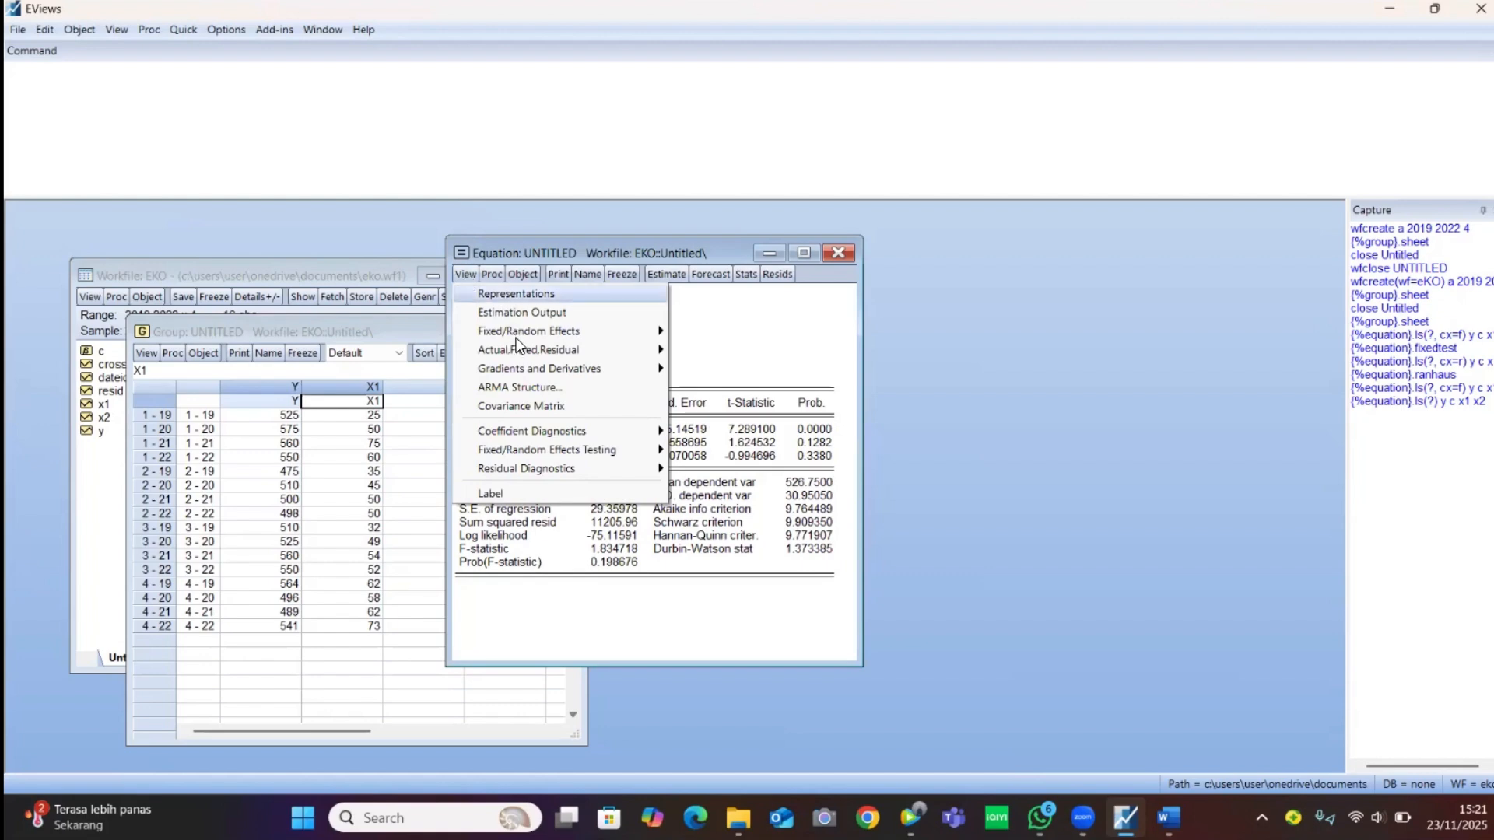
pyautogui.moveTo(538, 455)
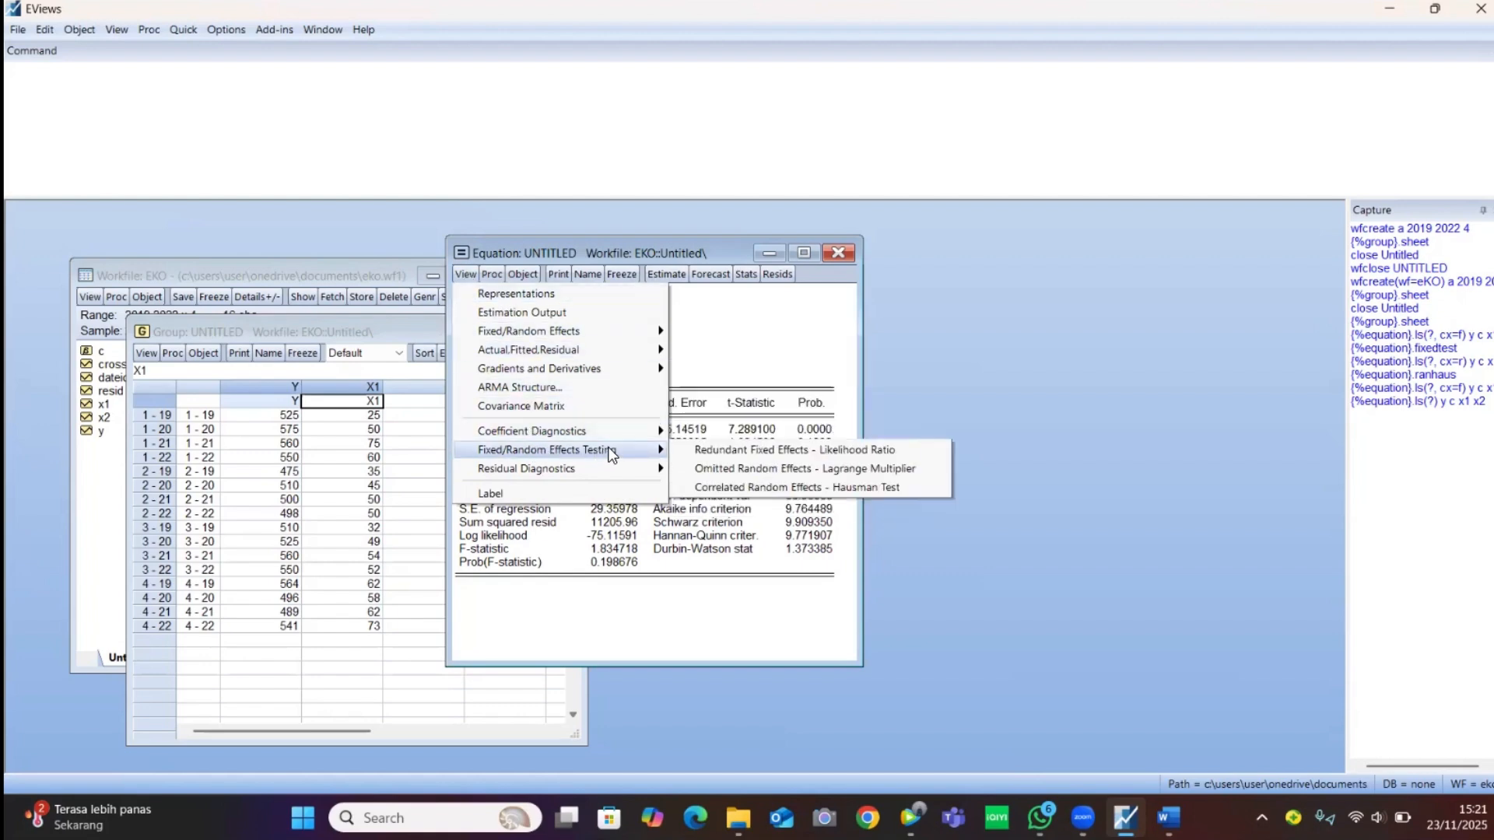
pyautogui.click(705, 471)
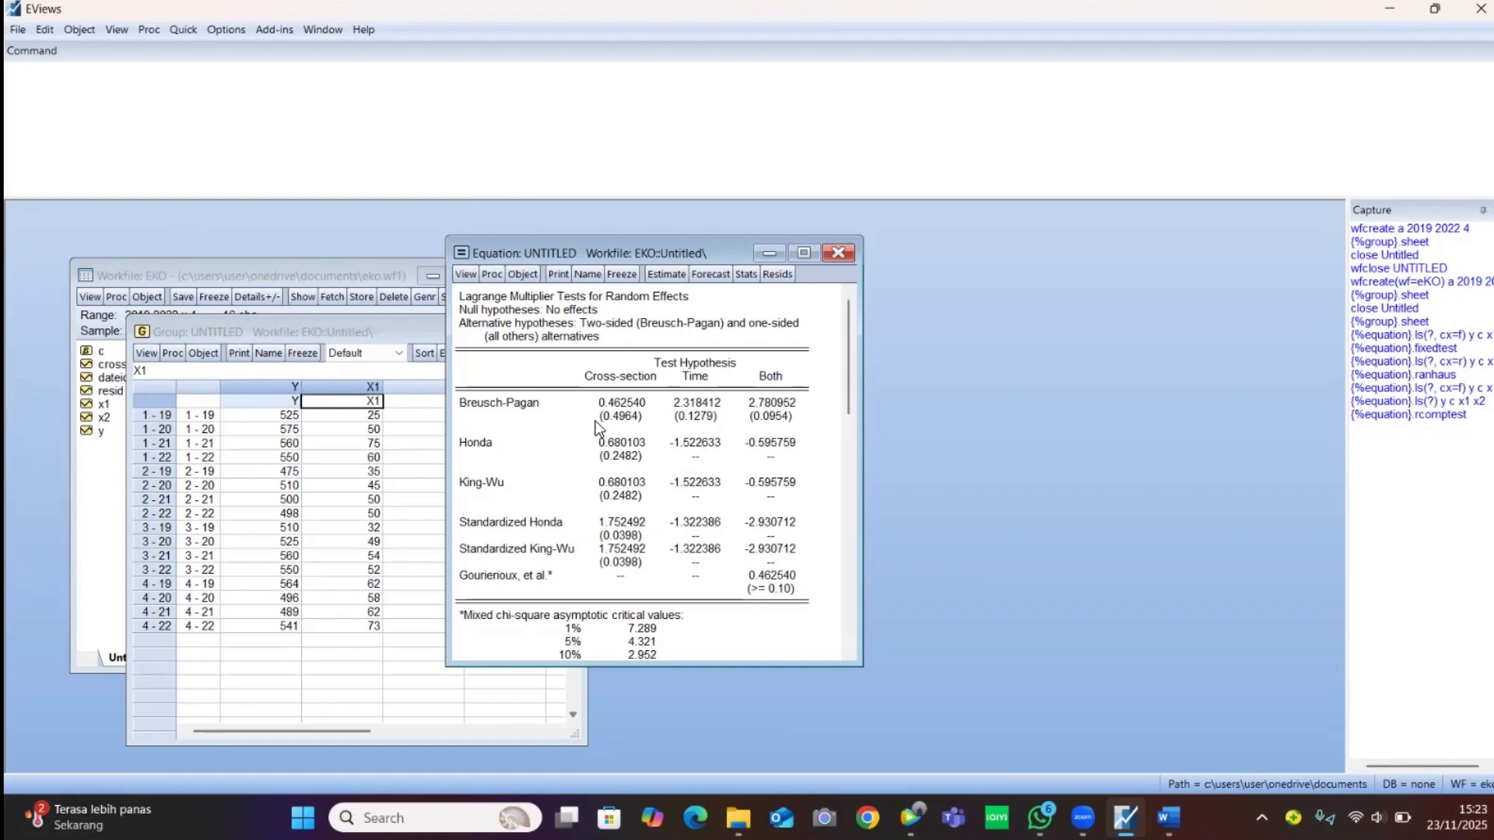
# Return from the Lagrange Multiplier results to the common effect output by estimating the equation again with cross-section effects None
pyautogui.click(491, 276)
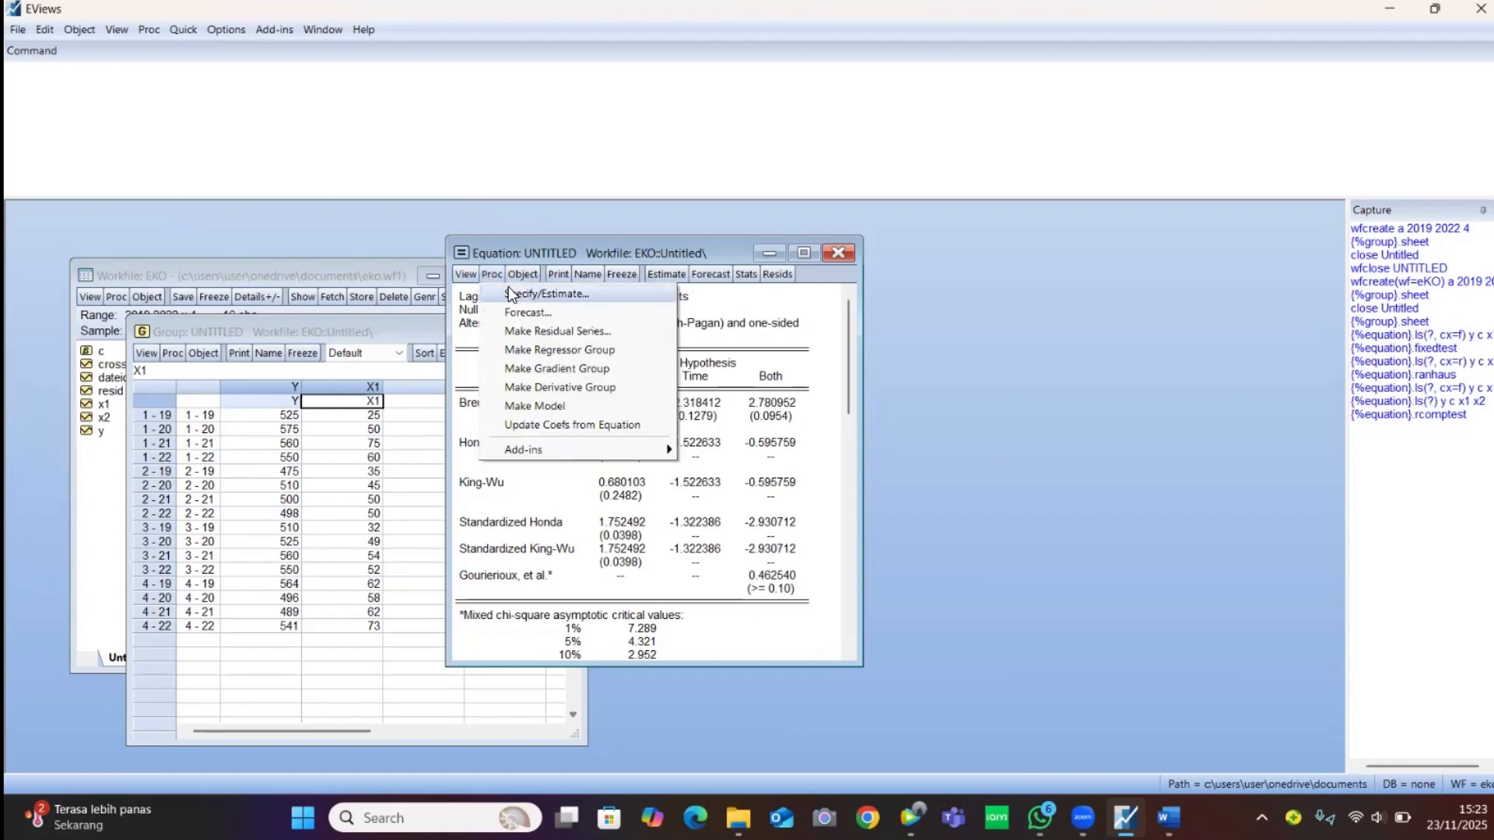
pyautogui.click(514, 293)
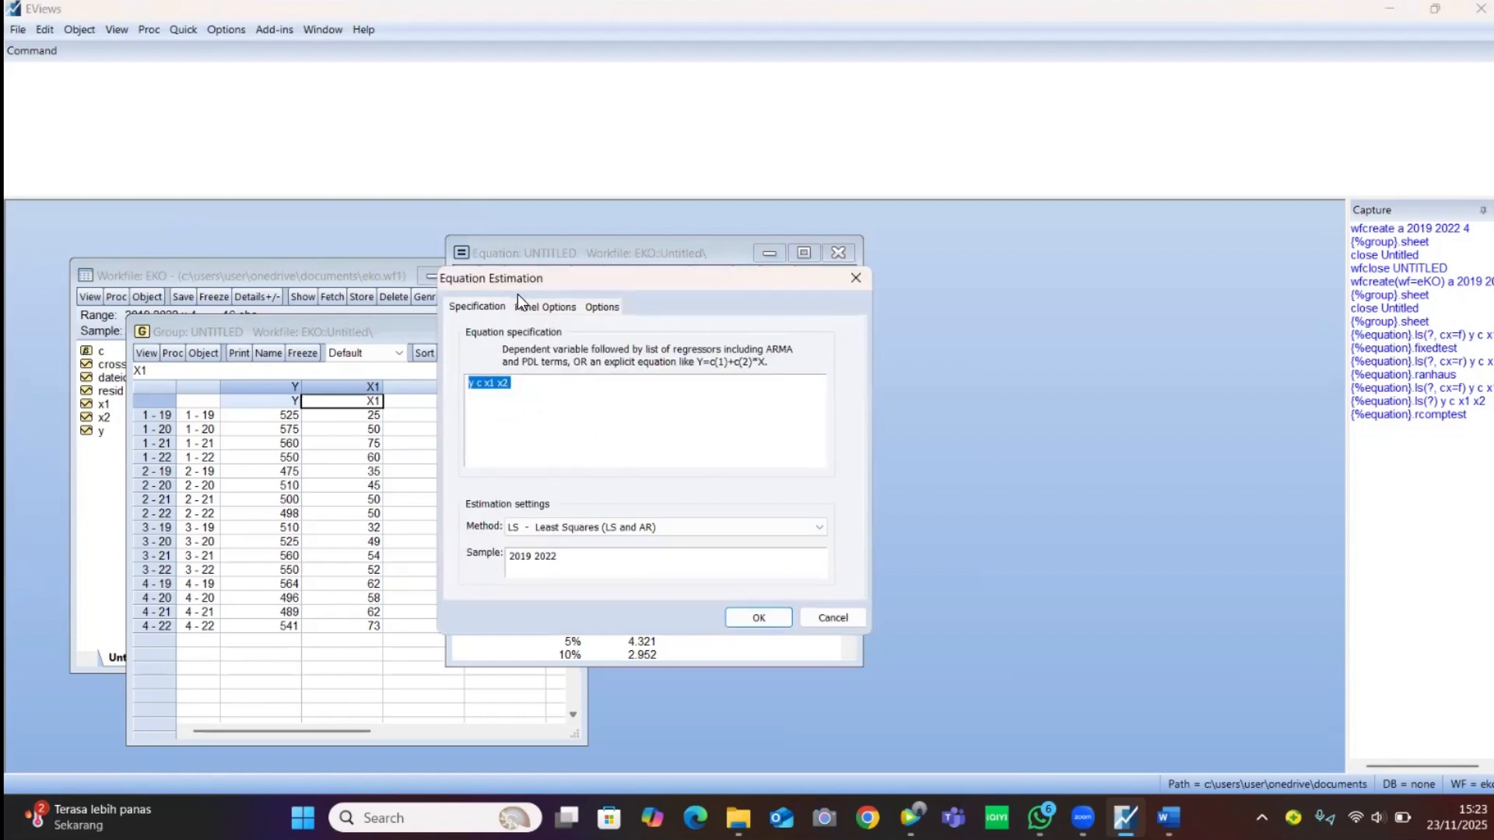
pyautogui.click(538, 306)
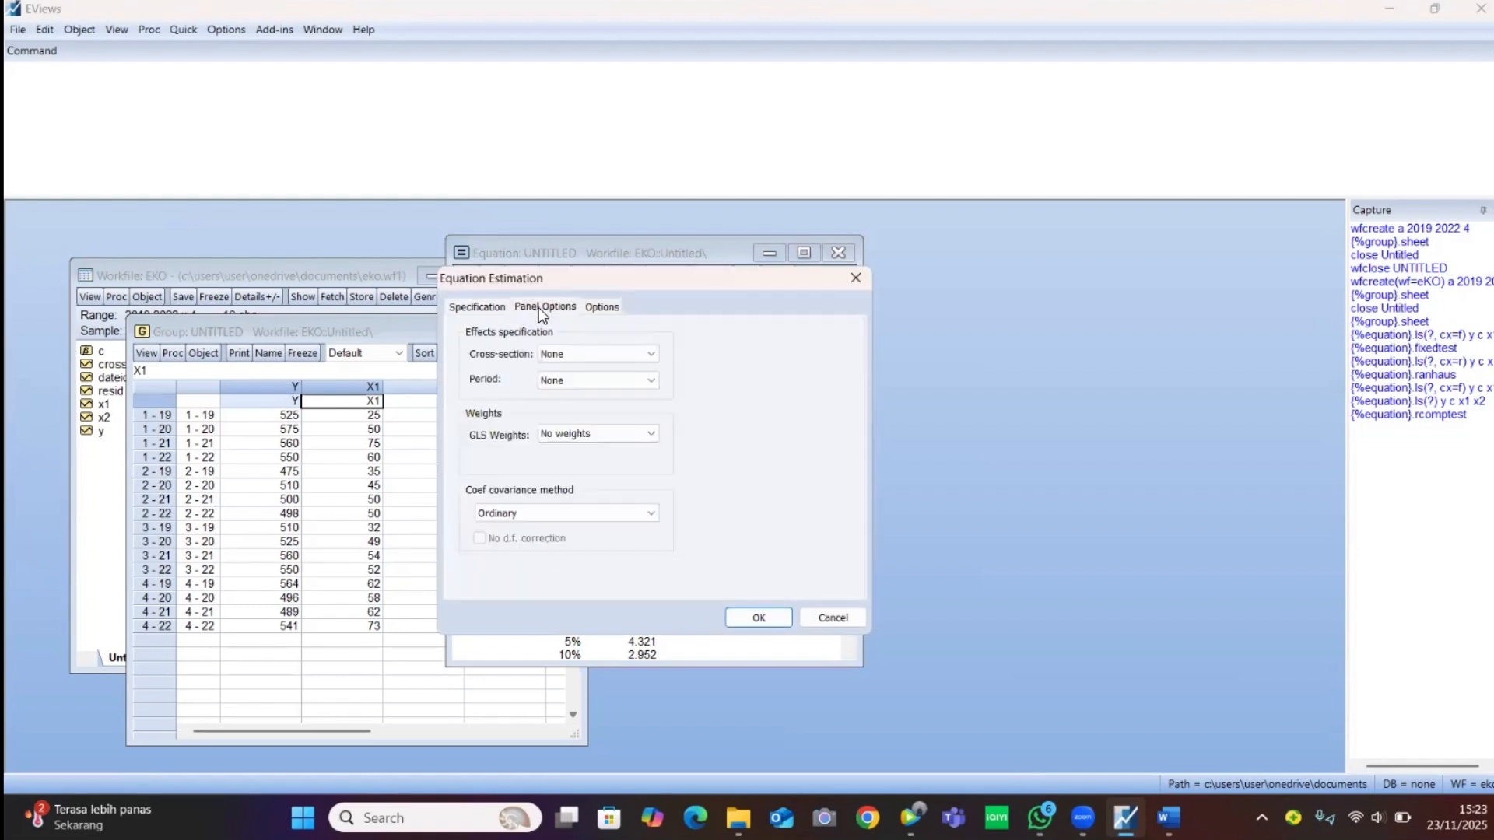
pyautogui.click(562, 361)
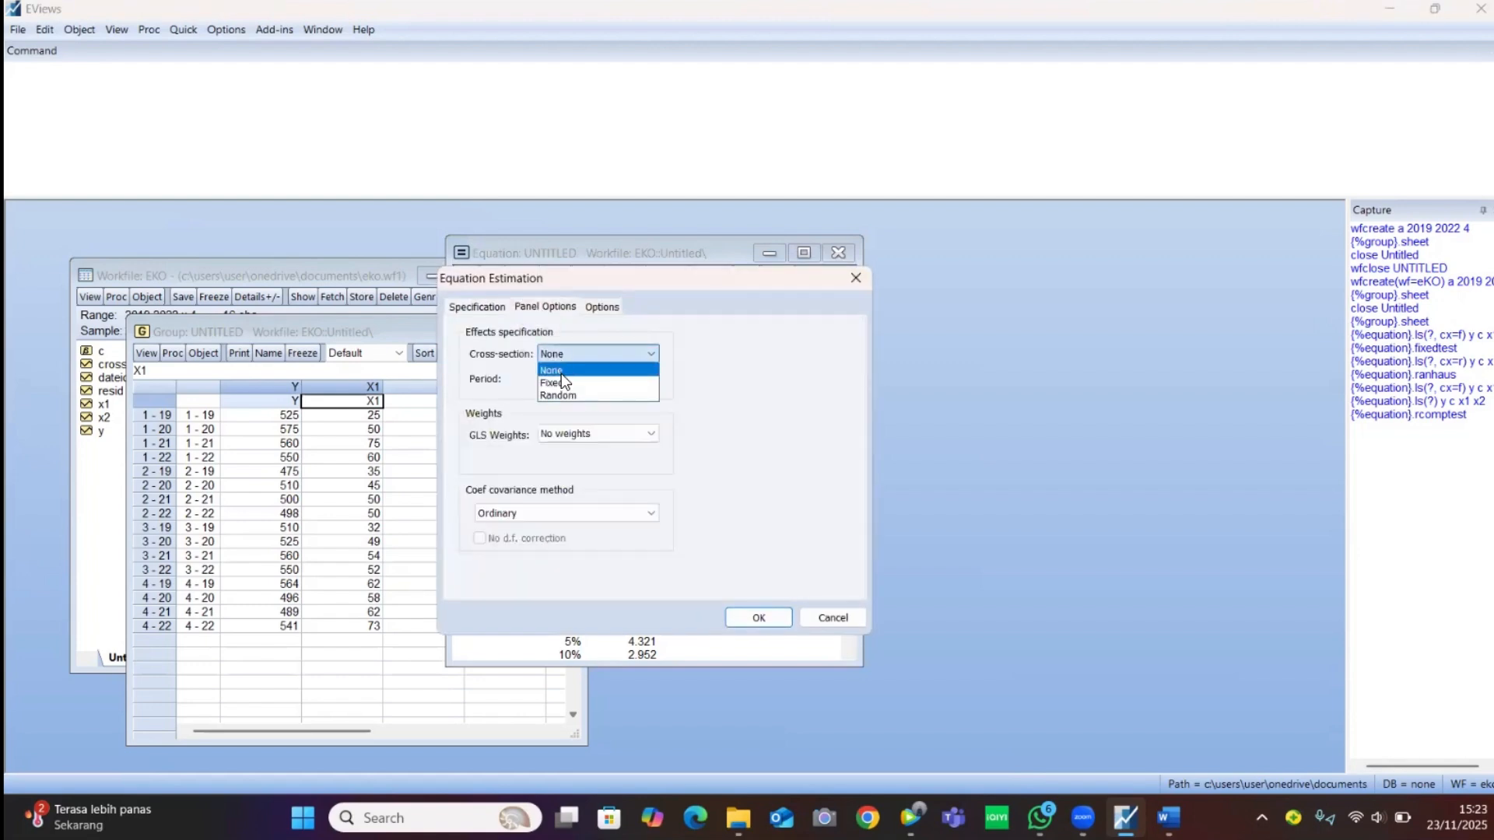
pyautogui.click(562, 371)
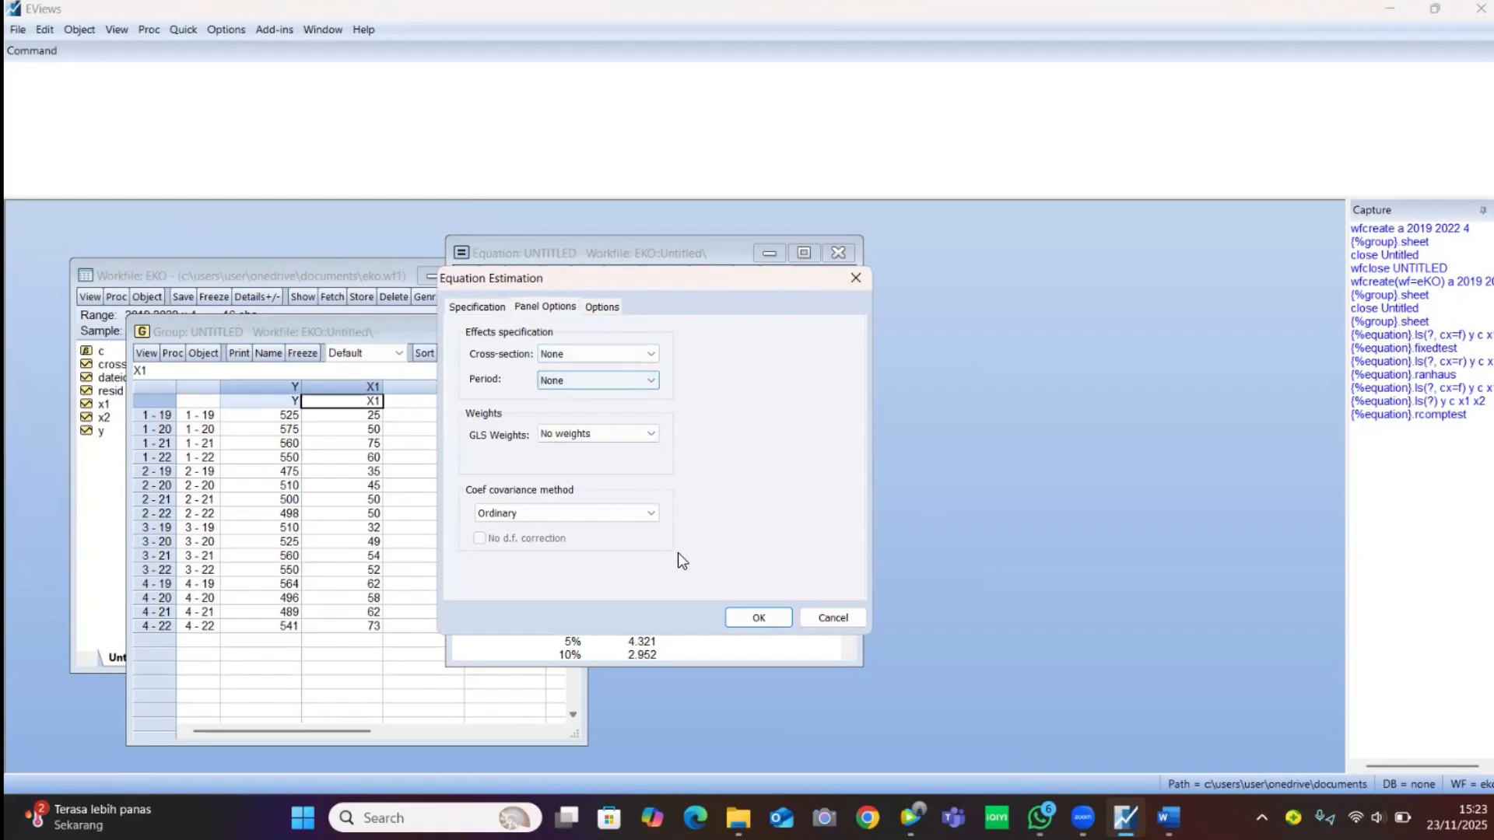
pyautogui.click(739, 619)
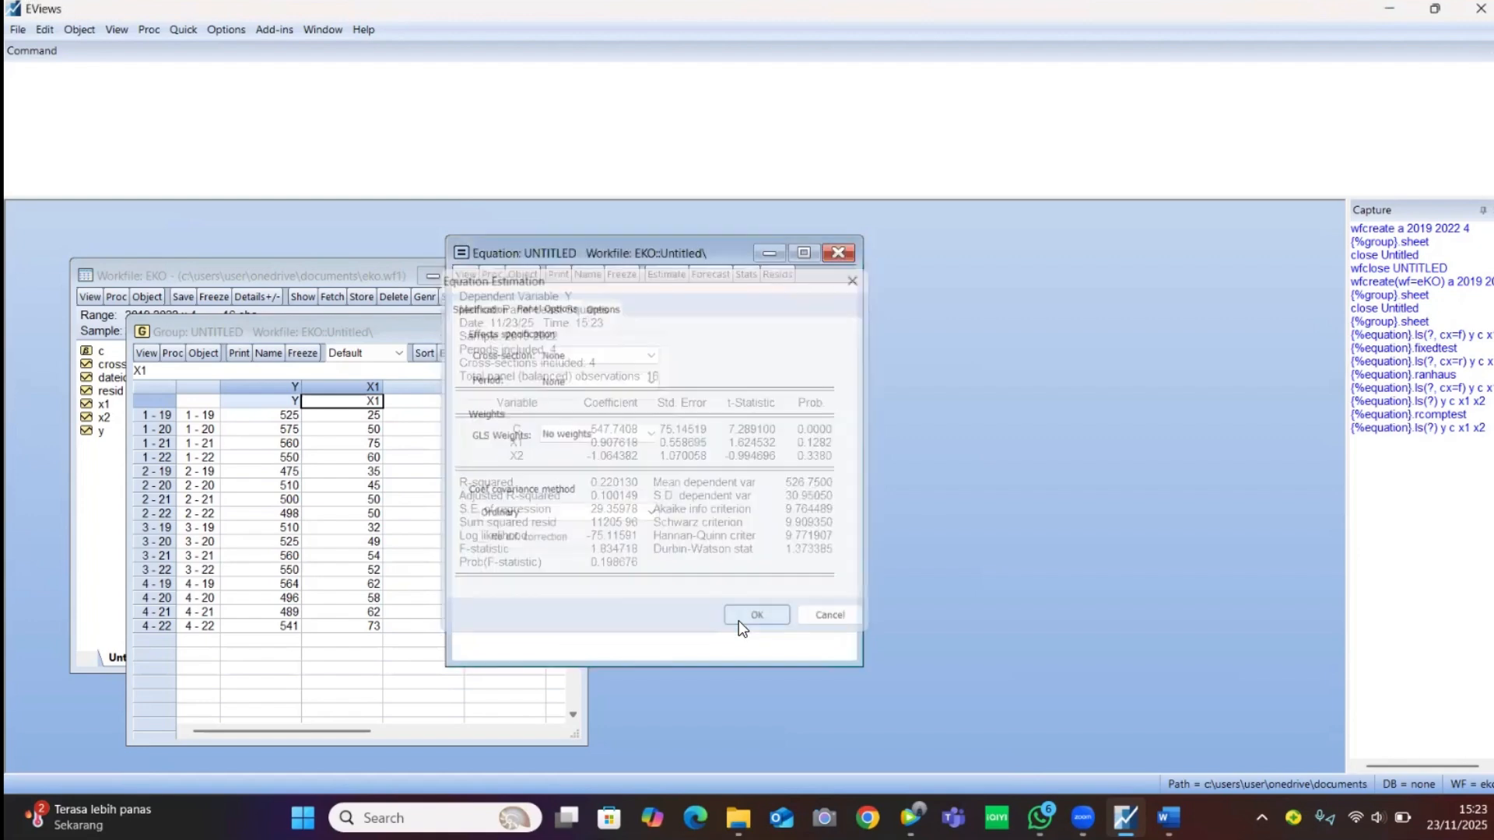